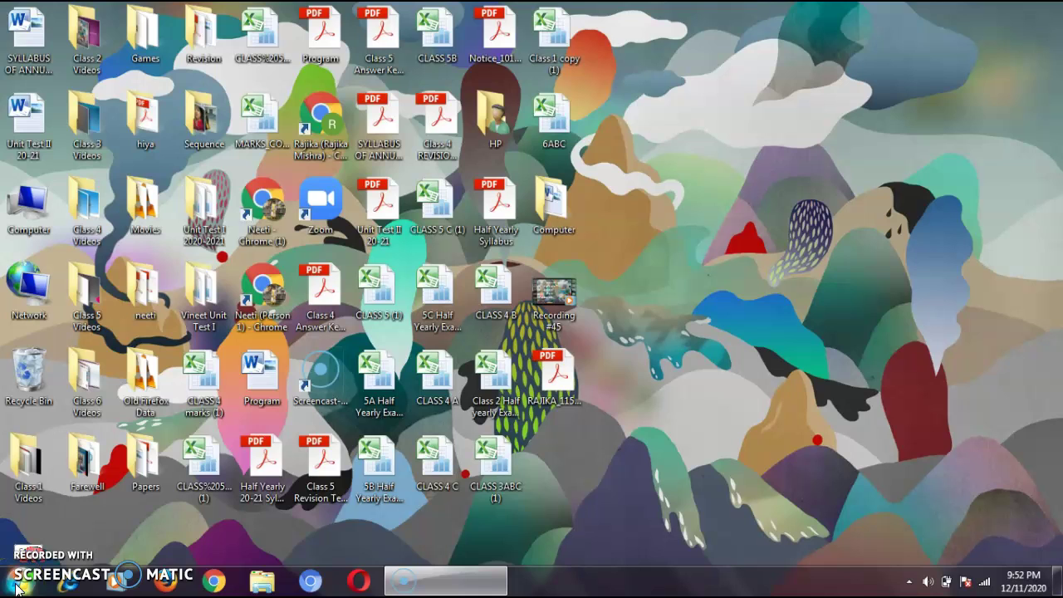
# - Launch Microsoft Word 2010 from the Start menu's Microsoft Office program folder
pyautogui.click(19, 588)
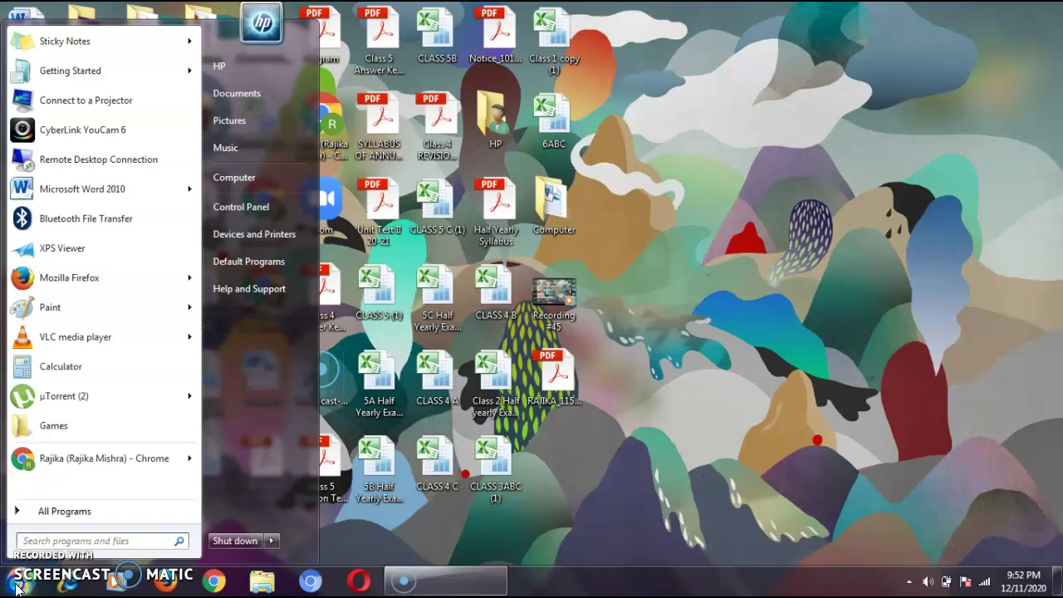
pyautogui.click(79, 517)
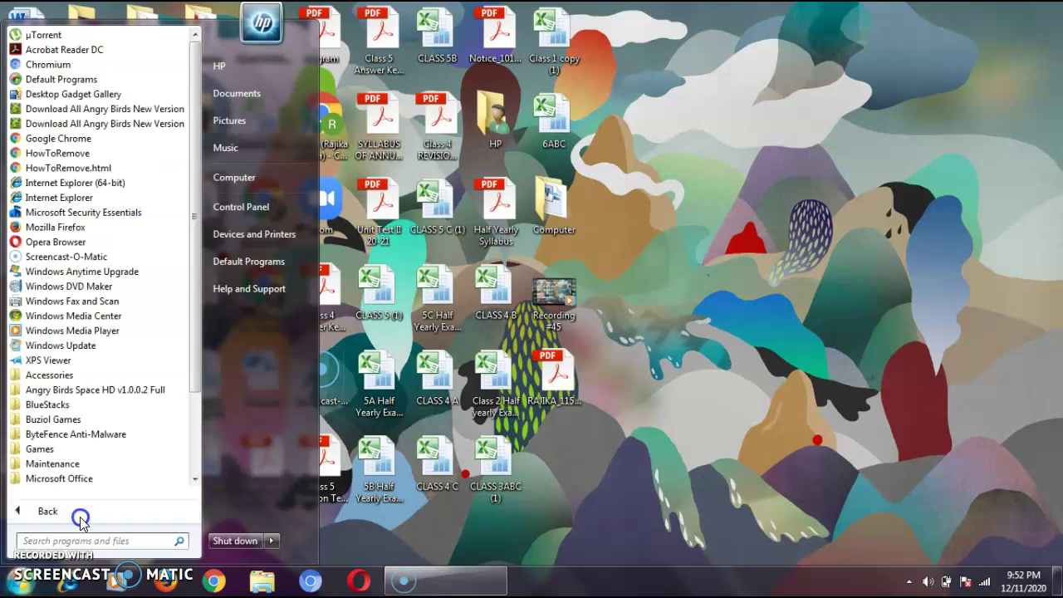
pyautogui.click(37, 513)
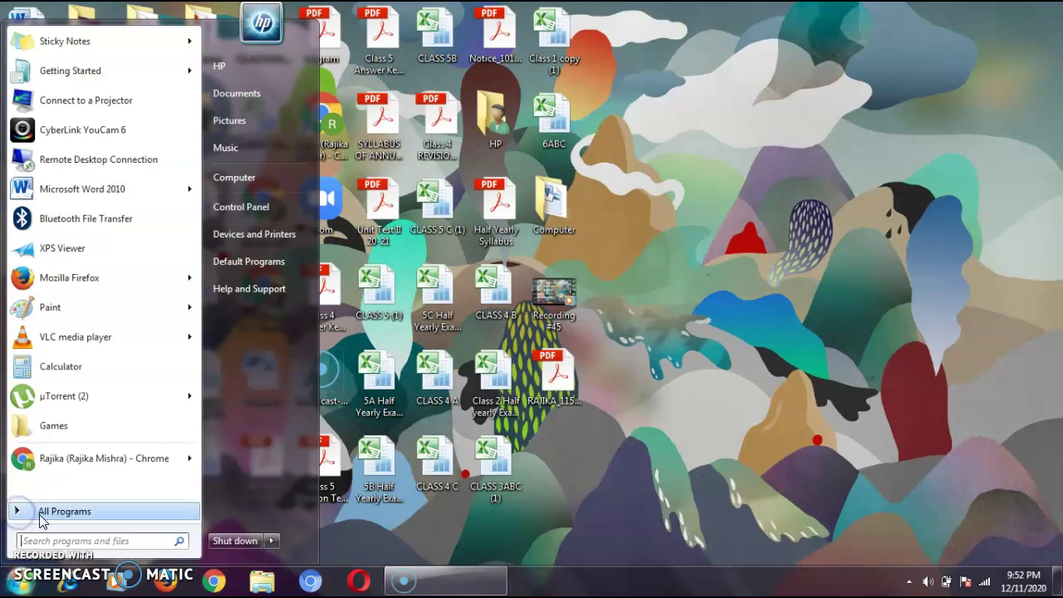
pyautogui.click(55, 514)
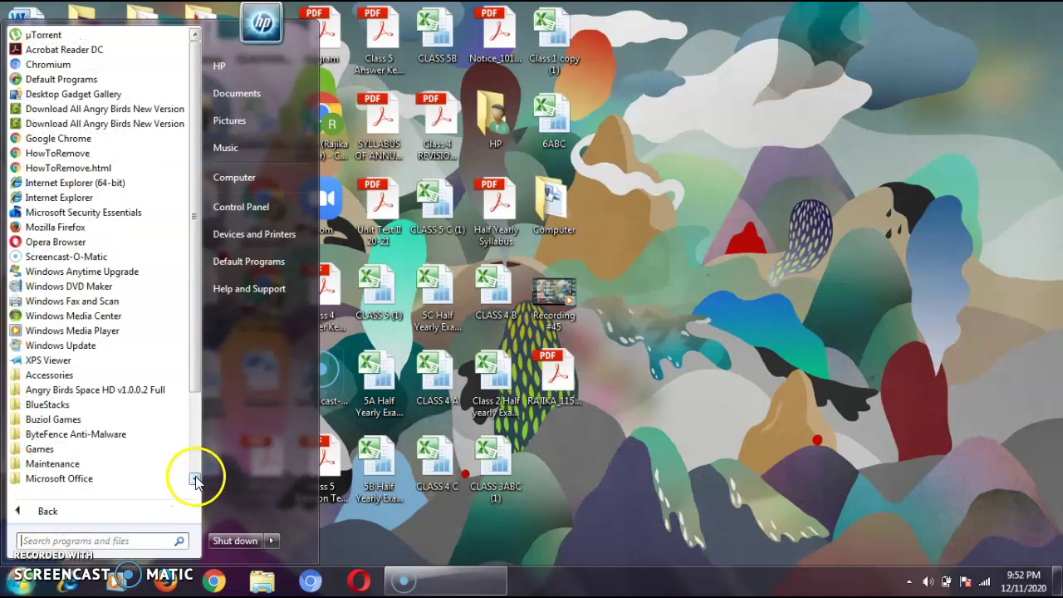
pyautogui.scroll(-1, 196, 479)
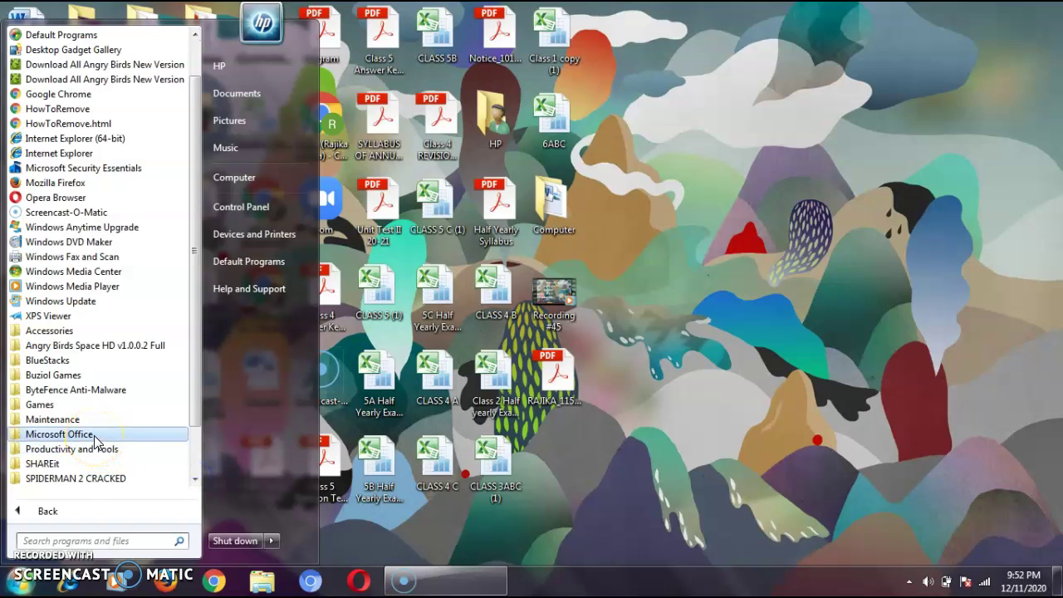
pyautogui.click(58, 434)
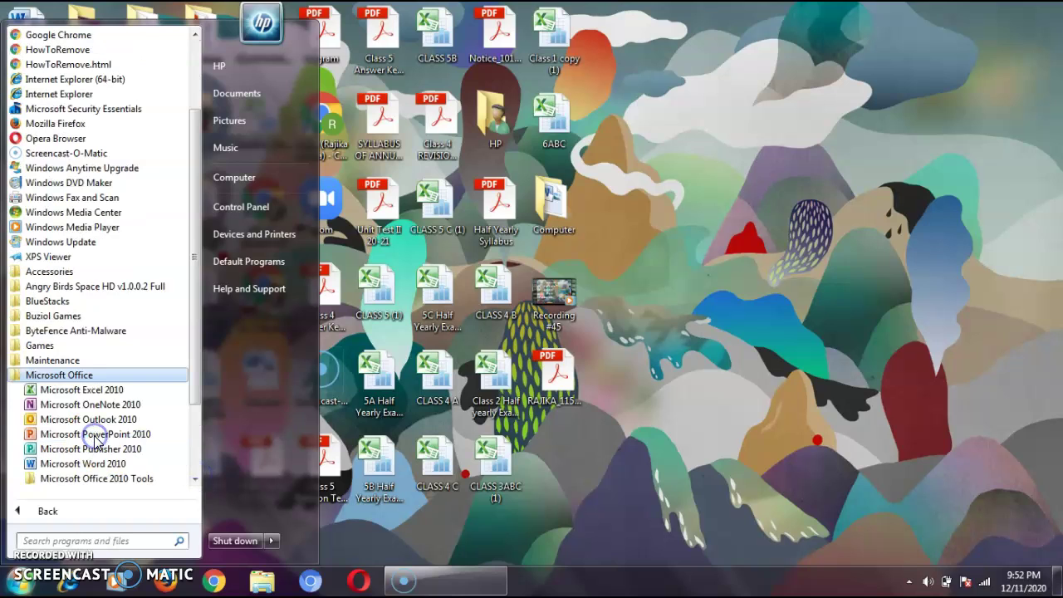
pyautogui.click(196, 479)
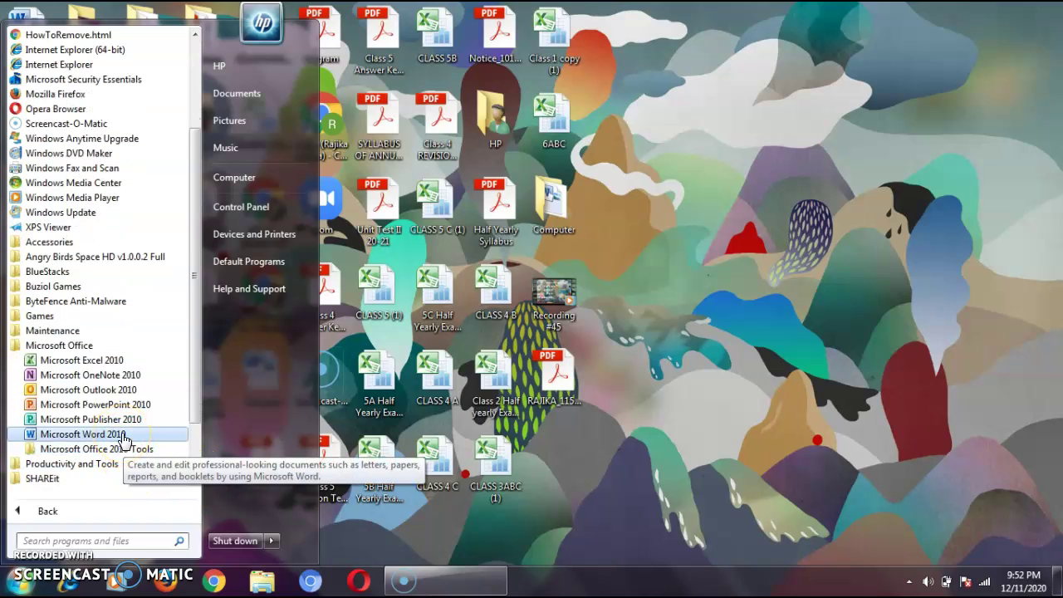
pyautogui.click(123, 435)
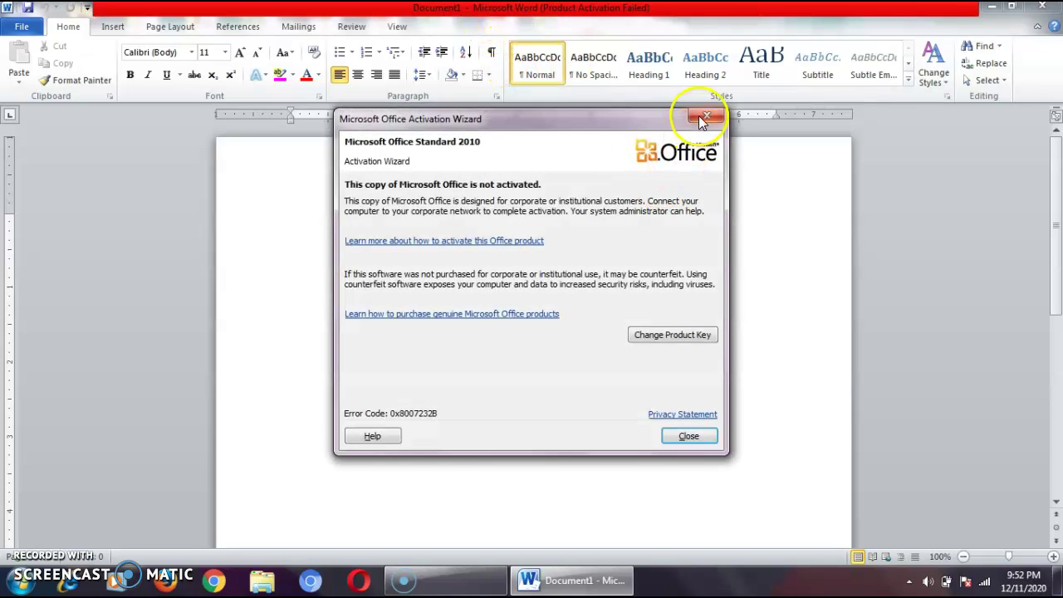
# - Close the Office Activation Wizard to reveal the blank Document1
pyautogui.click(703, 119)
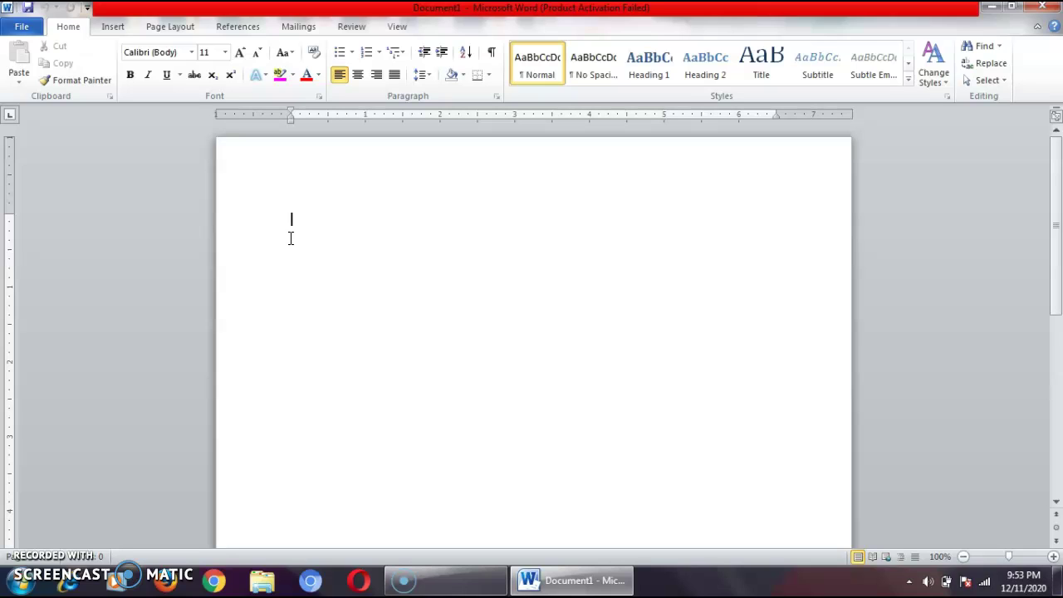
# - Type the person's name, '42 YRS' and their phone number on three separate lines
pyautogui.click(291, 237)
pyautogui.write('shya')
pyautogui.press('BackSpace')
pyautogui.press('BackSpace')
pyautogui.press('BackSpace')
pyautogui.press('BackSpace')
pyautogui.write('SHYAM')
pyautogui.press('Return')
pyautogui.write('42 YRS')
pyautogui.press('Return')
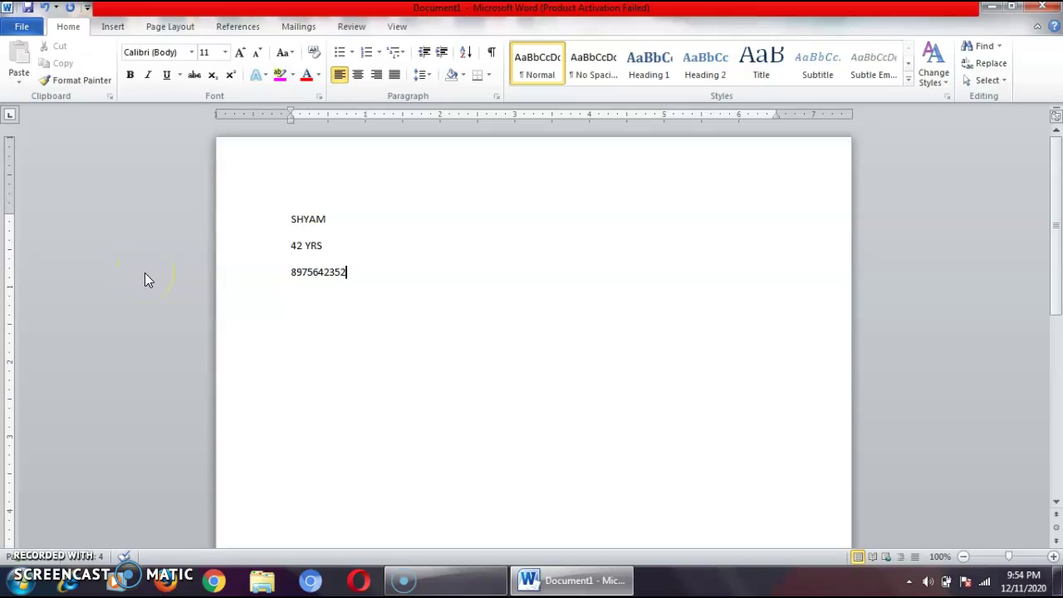
# - Bring up the Save As dialog for the unsaved document from the File menu
pyautogui.click(22, 28)
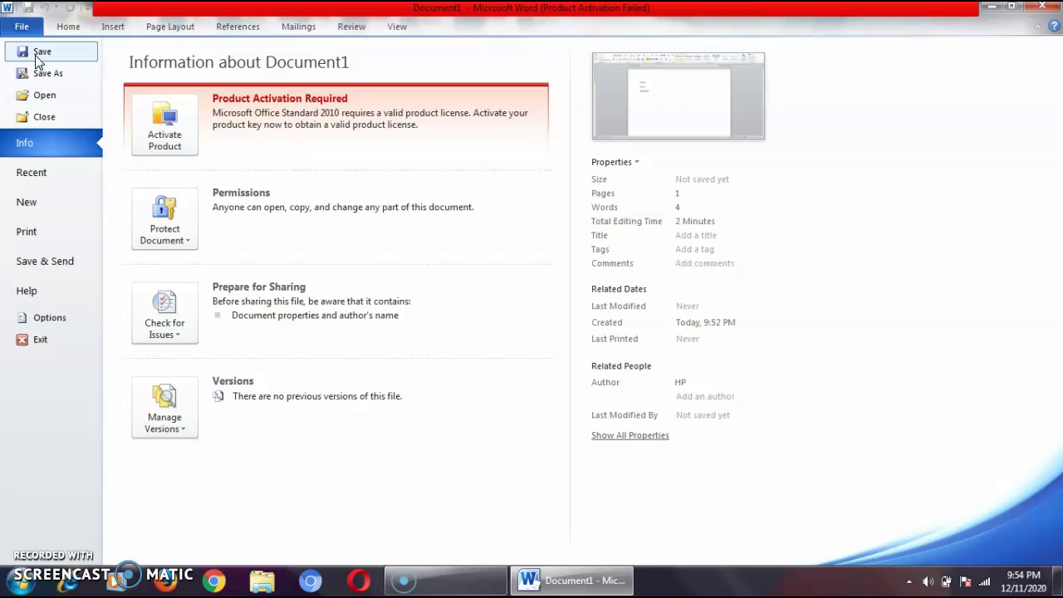
pyautogui.click(37, 55)
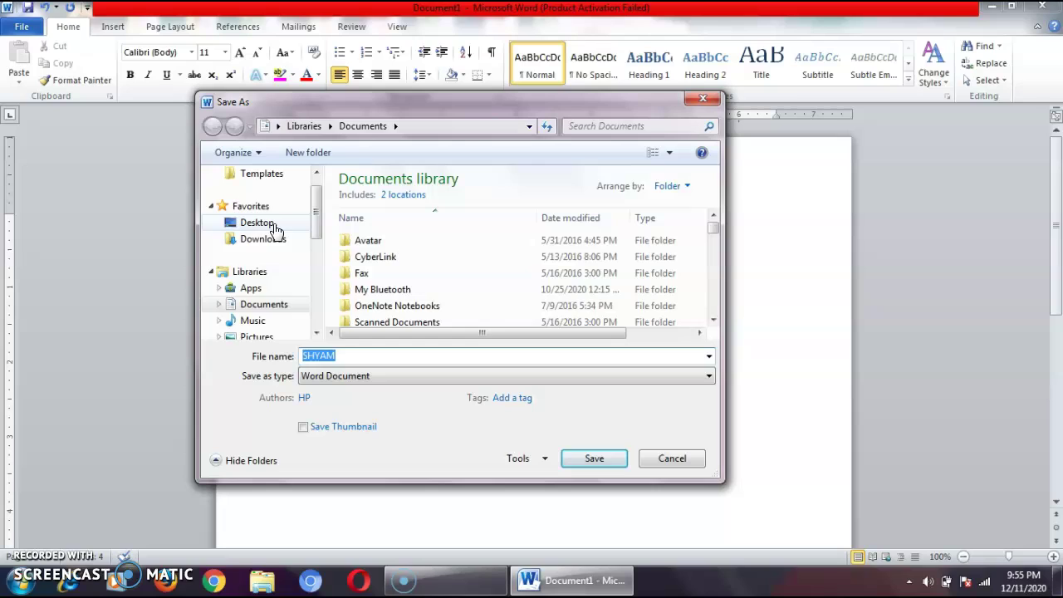
# - Save the document to the Desktop with the file name 'Name'
pyautogui.click(276, 230)
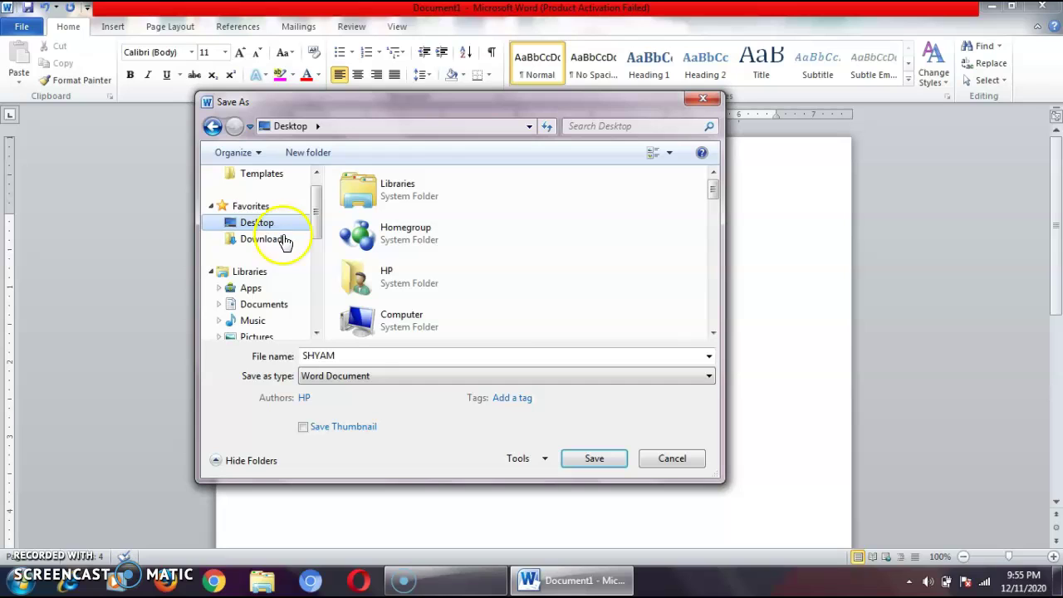
pyautogui.click(344, 355)
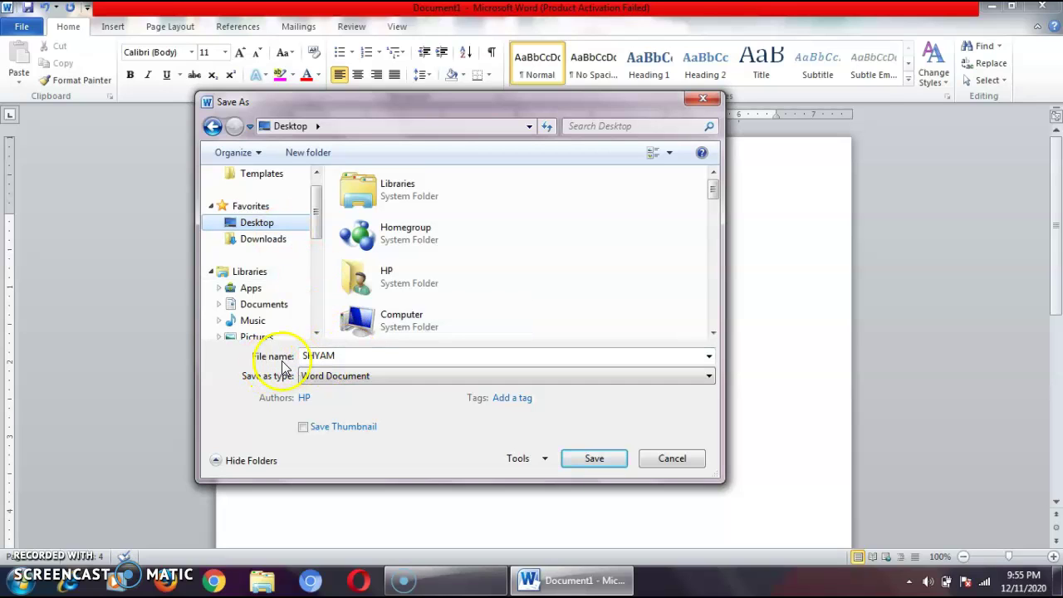
pyautogui.doubleClick(349, 356)
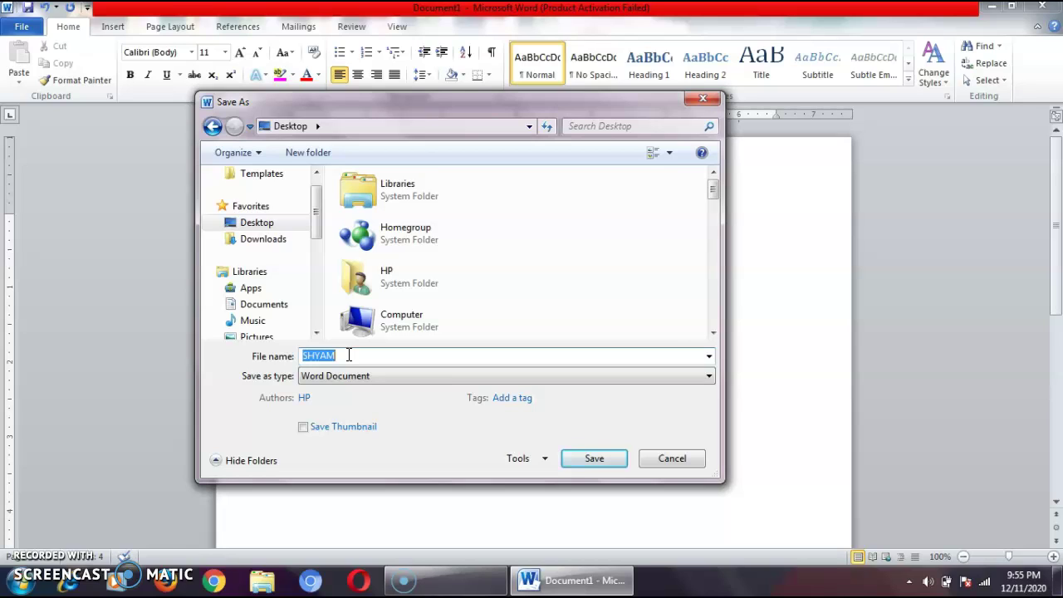
pyautogui.write('name')
pyautogui.press('BackSpace')
pyautogui.press('BackSpace')
pyautogui.write('Nre')
pyautogui.press('BackSpace')
pyautogui.press('BackSpace')
pyautogui.write('Nam')
pyautogui.click(582, 463)
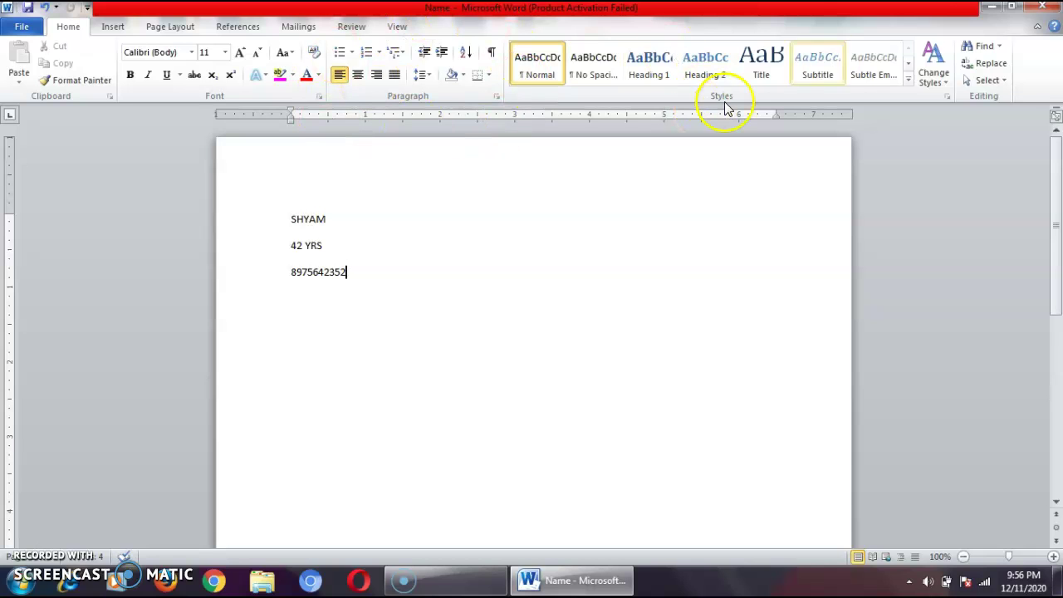
# - Close Word, returning to the desktop where the Name document now appears
pyautogui.click(1049, 7)
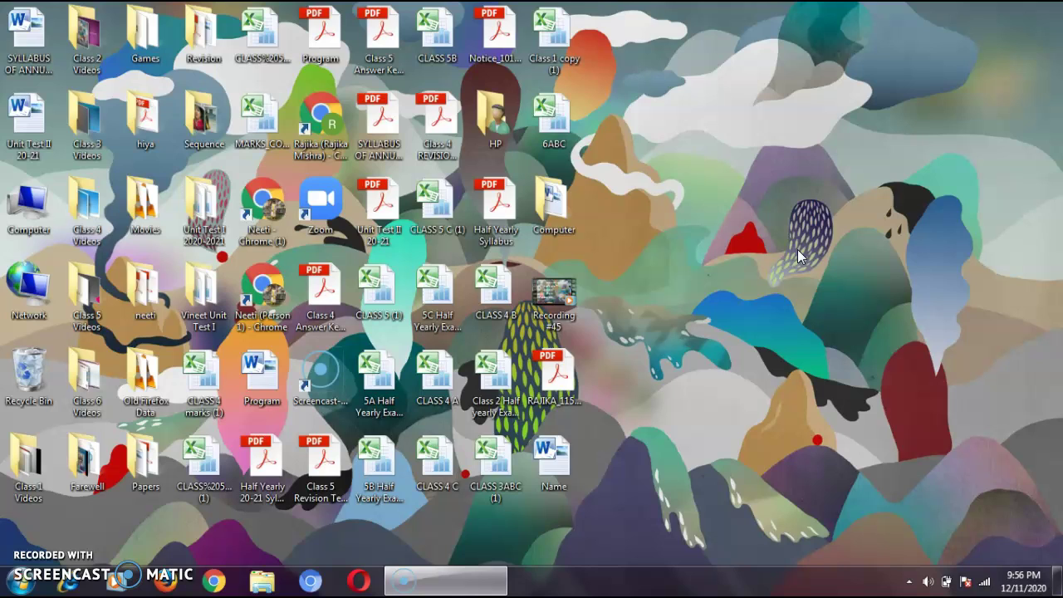
# - Relaunch Word 2010 from the Microsoft Office folder and dismiss the activation notice
pyautogui.click(23, 582)
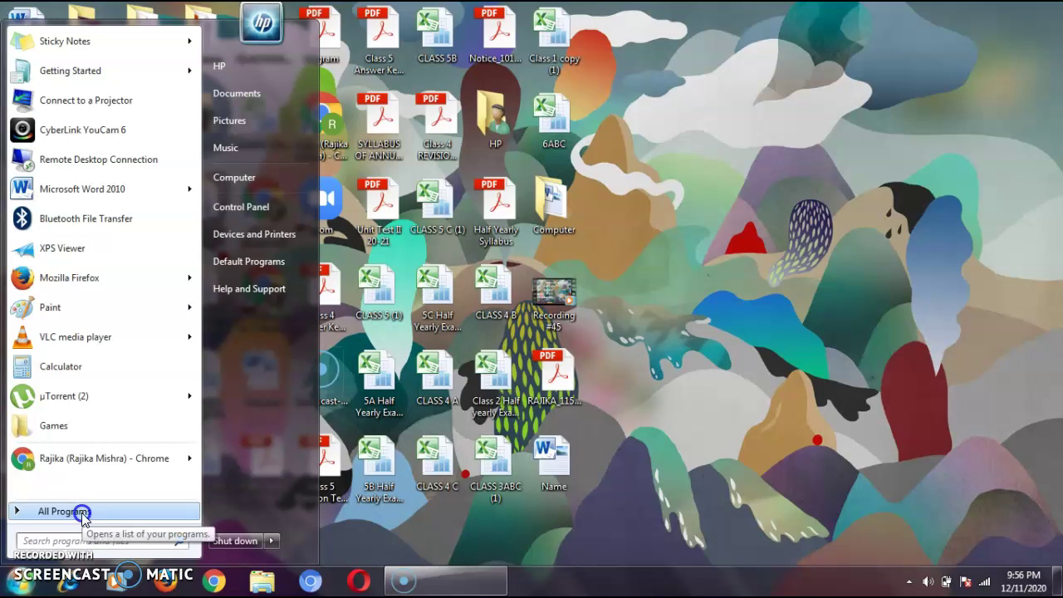
pyautogui.click(81, 512)
pyautogui.click(465, 539)
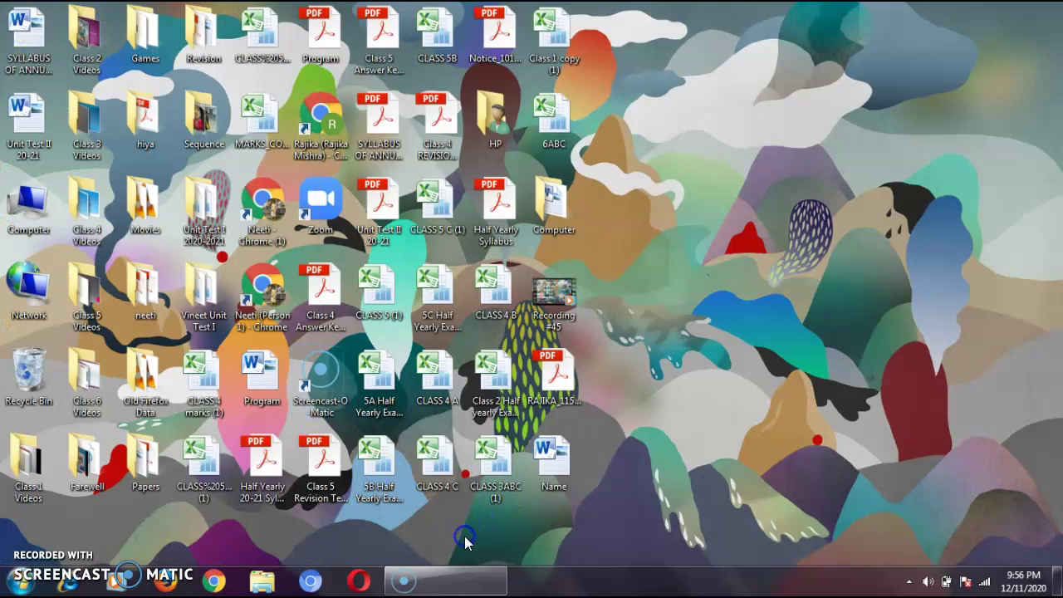
pyautogui.click(23, 583)
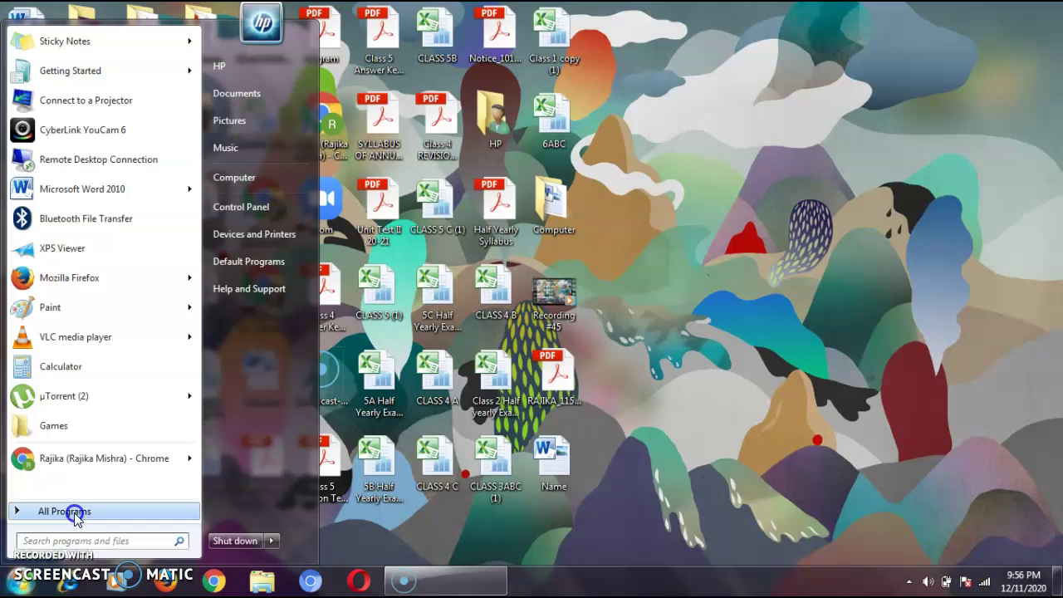
pyautogui.click(74, 512)
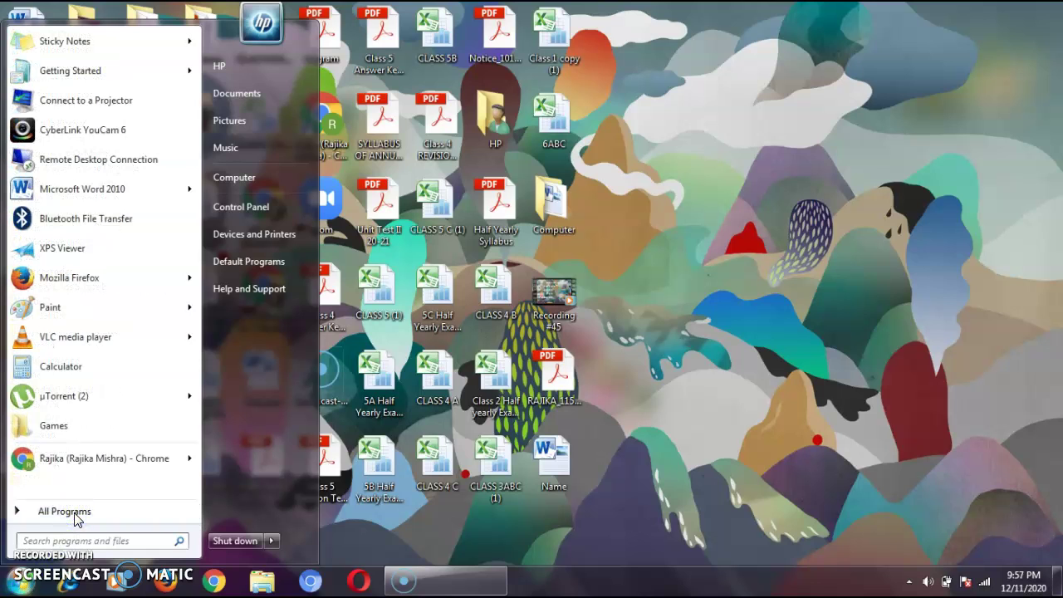
pyautogui.click(75, 514)
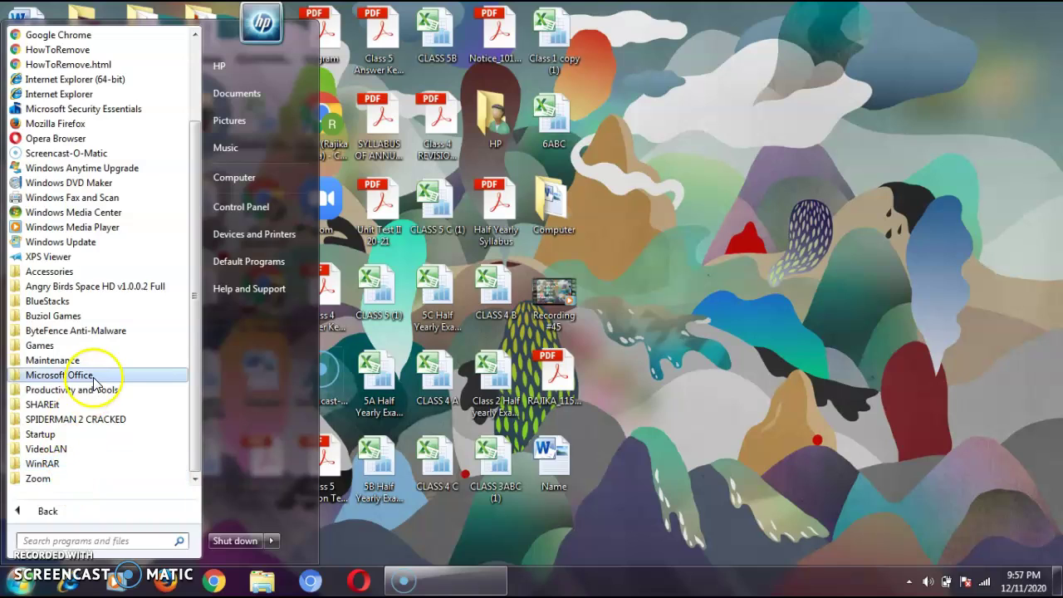
pyautogui.click(60, 375)
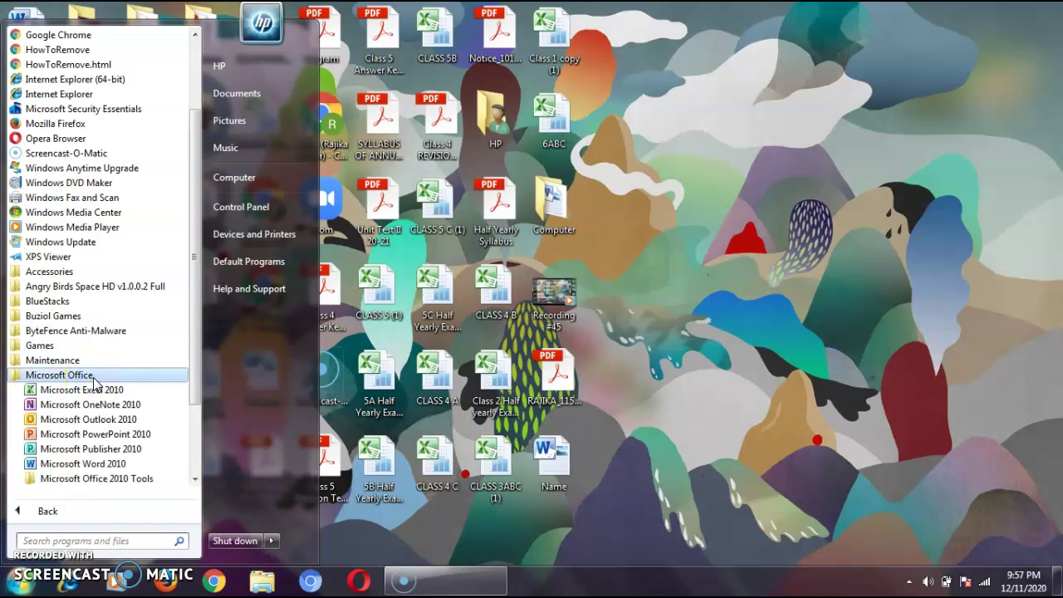
pyautogui.click(96, 467)
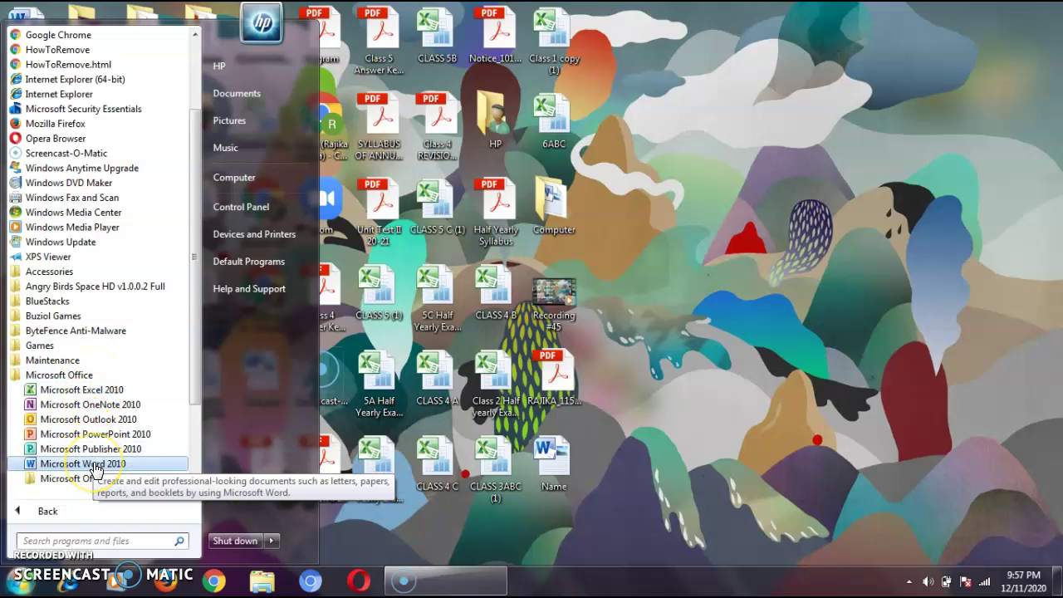
pyautogui.click(95, 467)
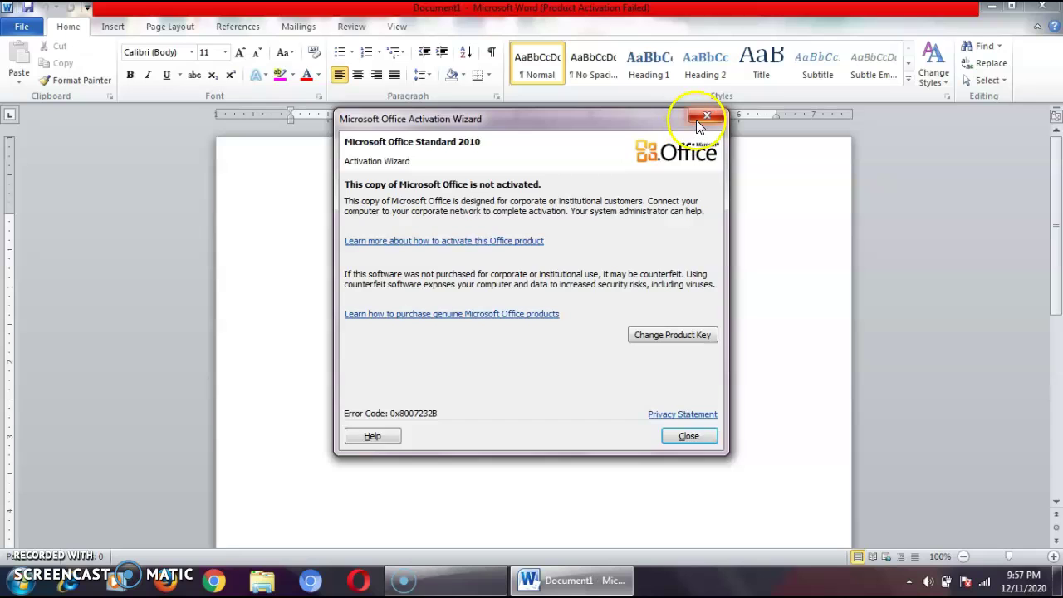
pyautogui.click(705, 117)
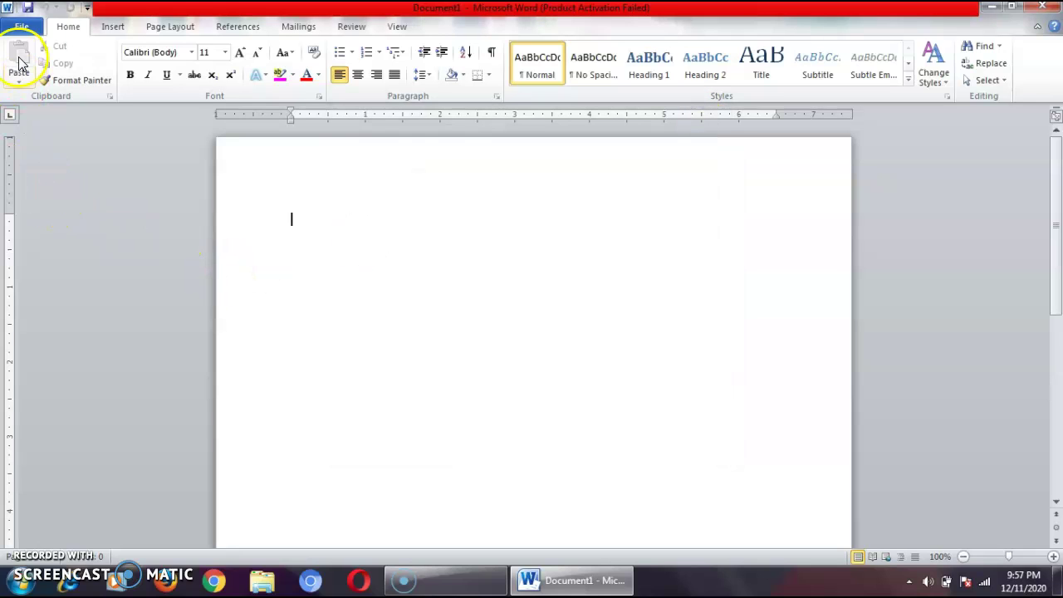
# - Try opening a file called 'Name' from the Documents library via File > Open
pyautogui.click(22, 26)
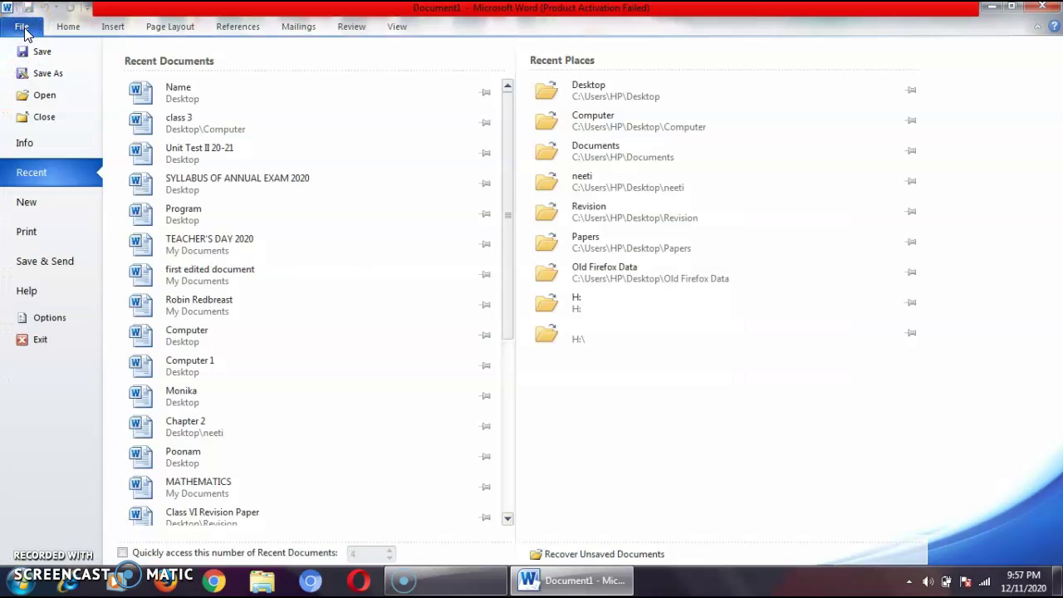
pyautogui.click(44, 97)
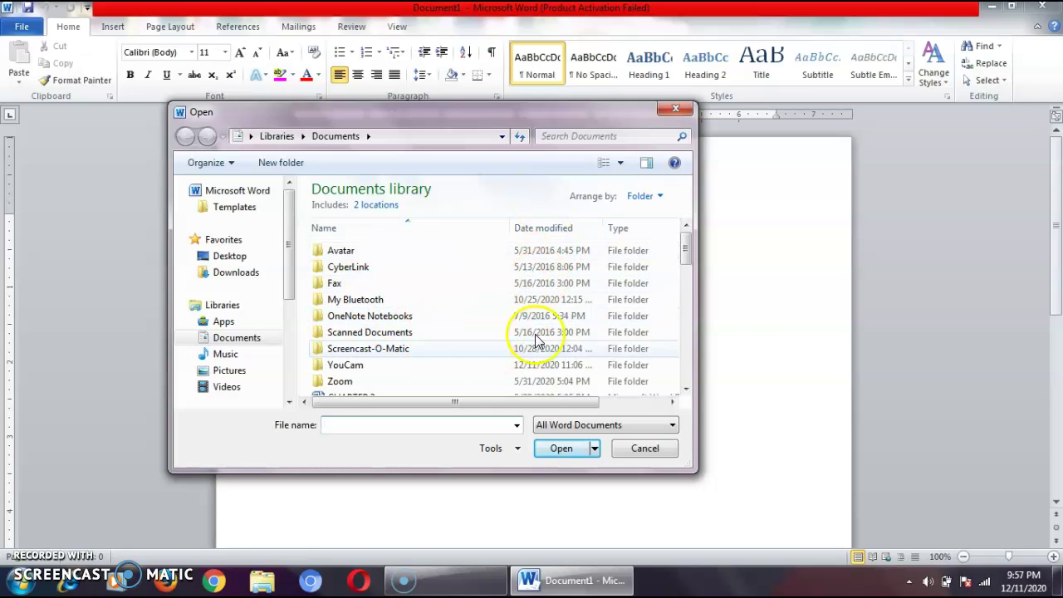
pyautogui.click(325, 427)
pyautogui.write('Name')
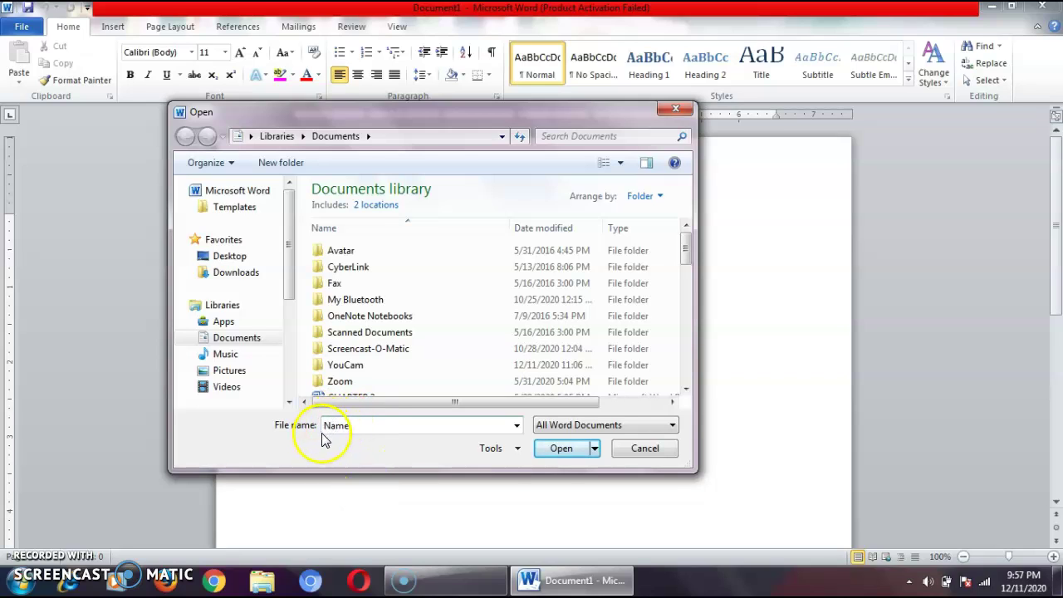
pyautogui.click(571, 455)
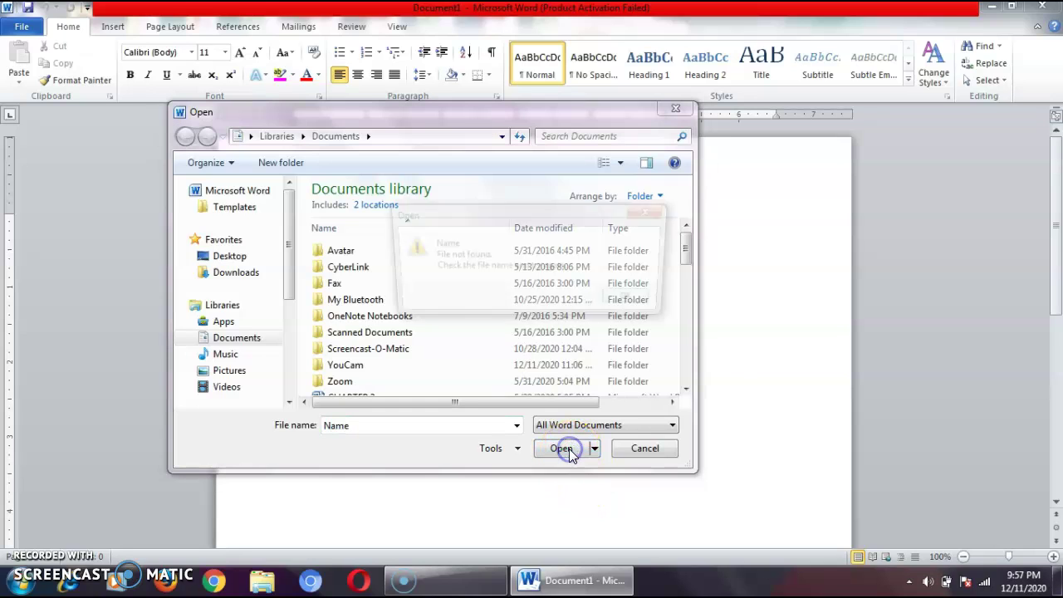
# - Dismiss the File not found message, switch to the Desktop folder and retry opening Name
pyautogui.click(635, 301)
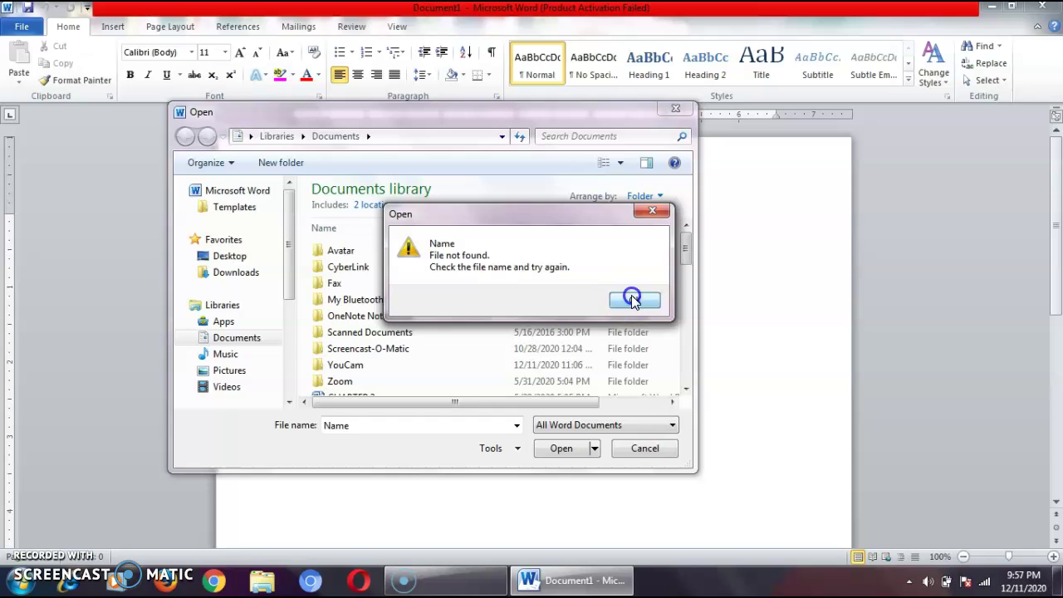
pyautogui.click(237, 258)
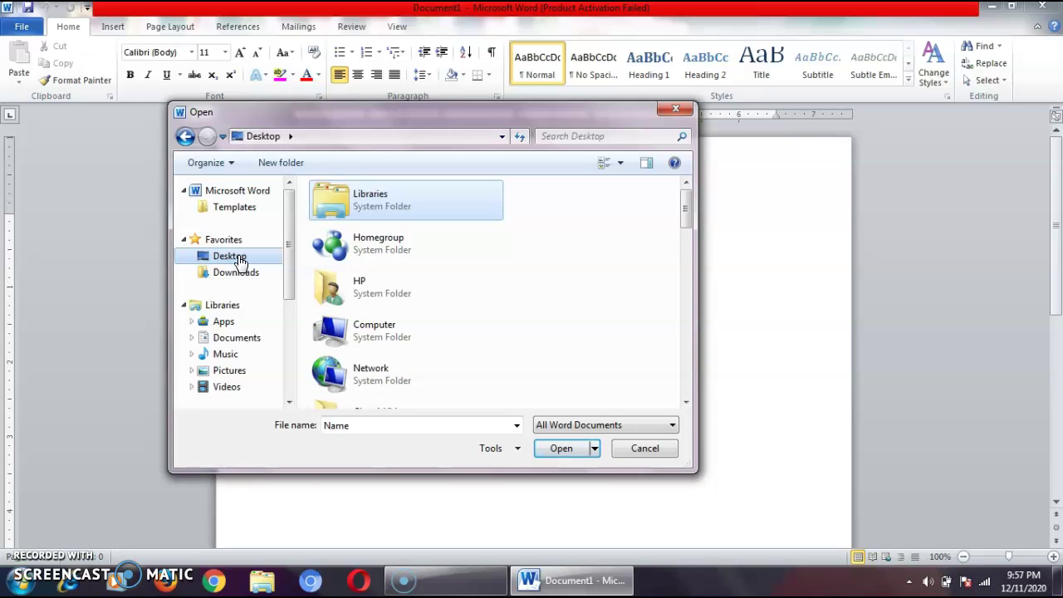
pyautogui.click(358, 426)
pyautogui.click(362, 426)
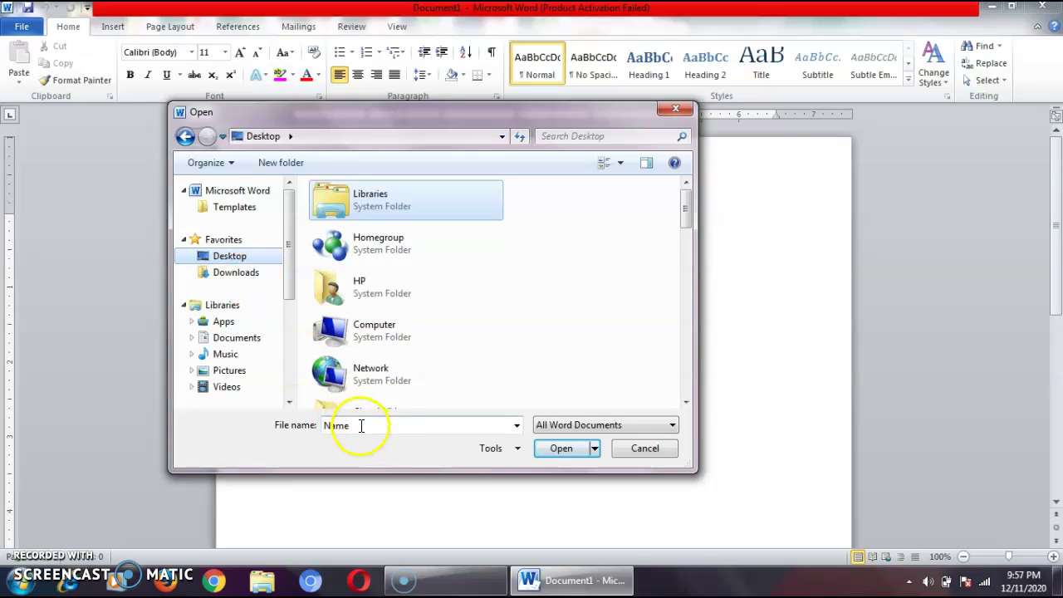
pyautogui.click(547, 451)
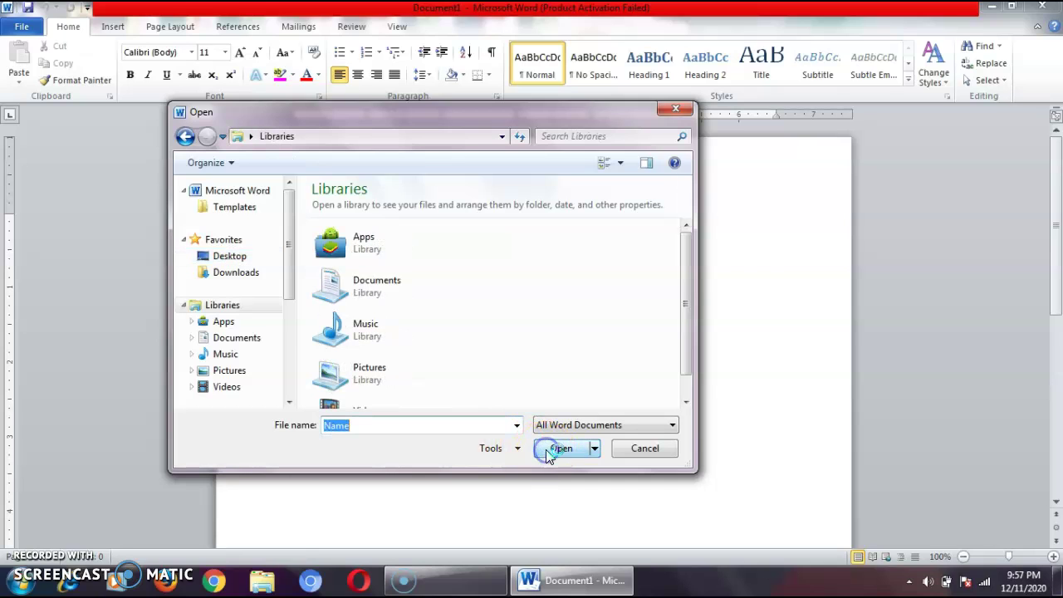
# - Scroll the file list and keep returning to the Desktop folder while retrying Name
pyautogui.click(687, 402)
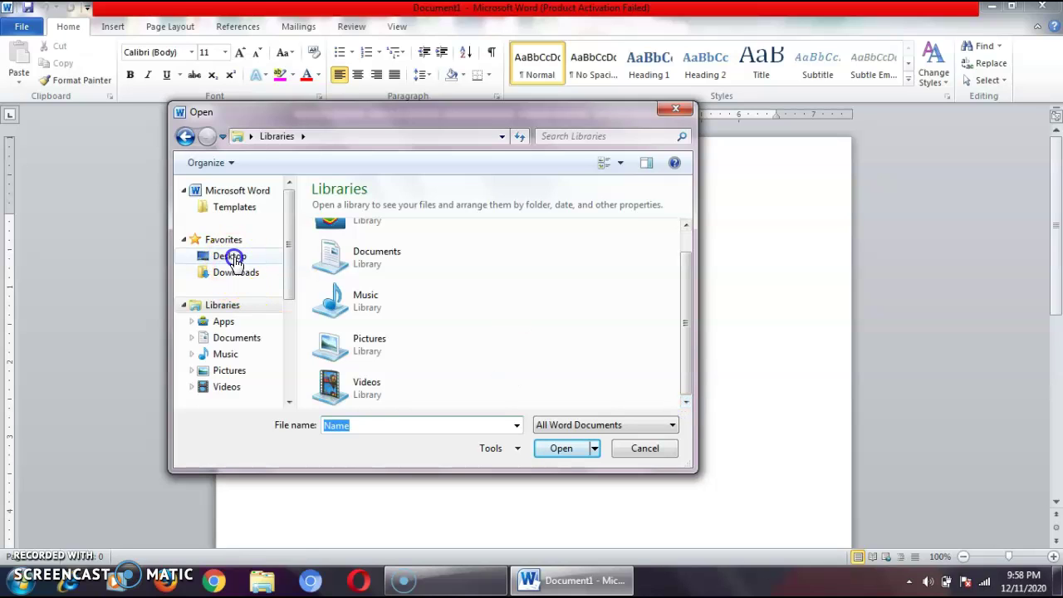
pyautogui.click(233, 258)
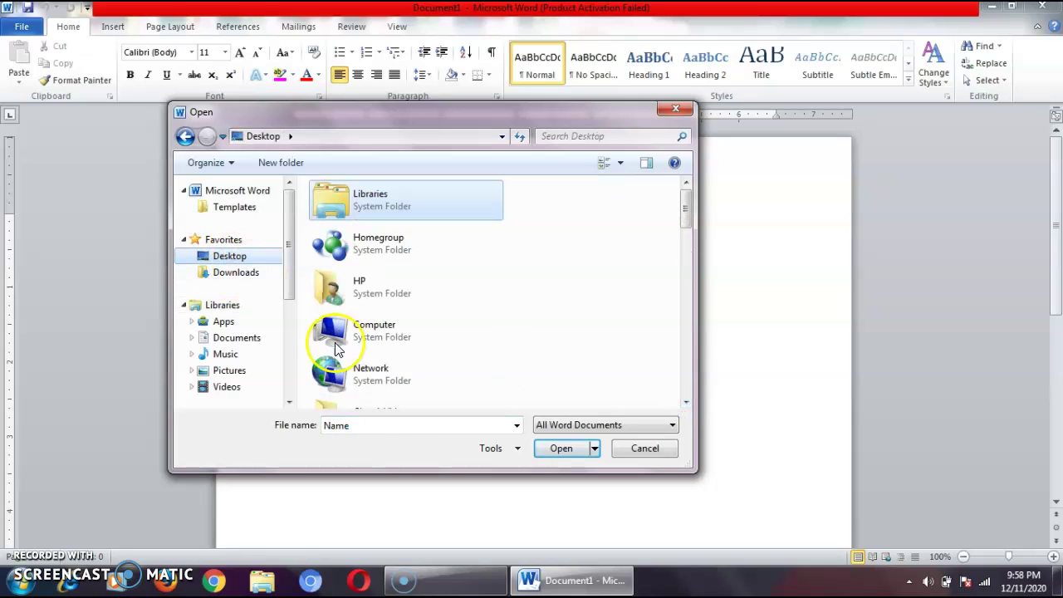
pyautogui.click(566, 461)
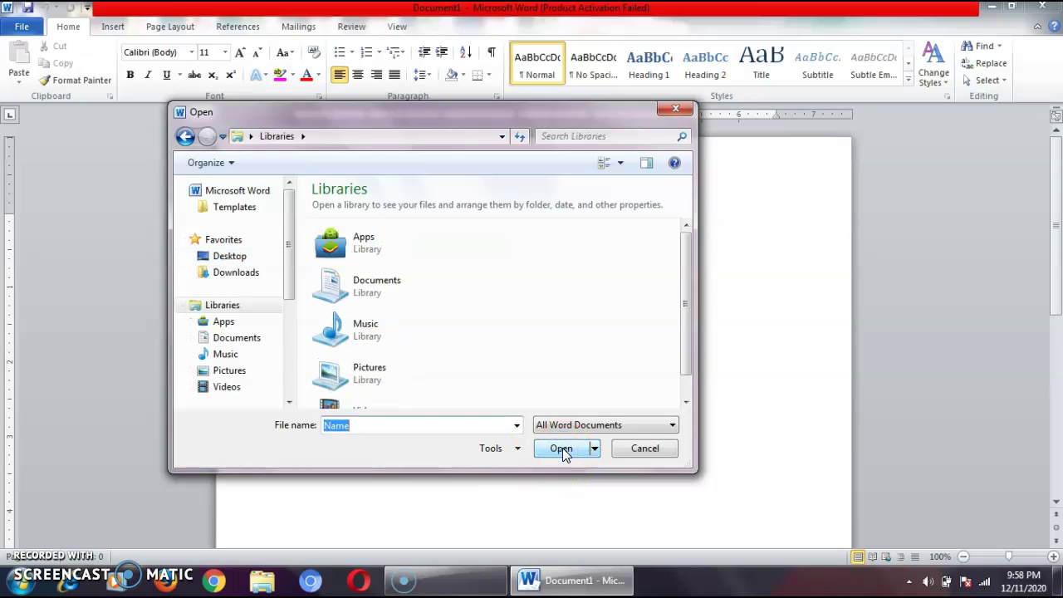
pyautogui.click(241, 259)
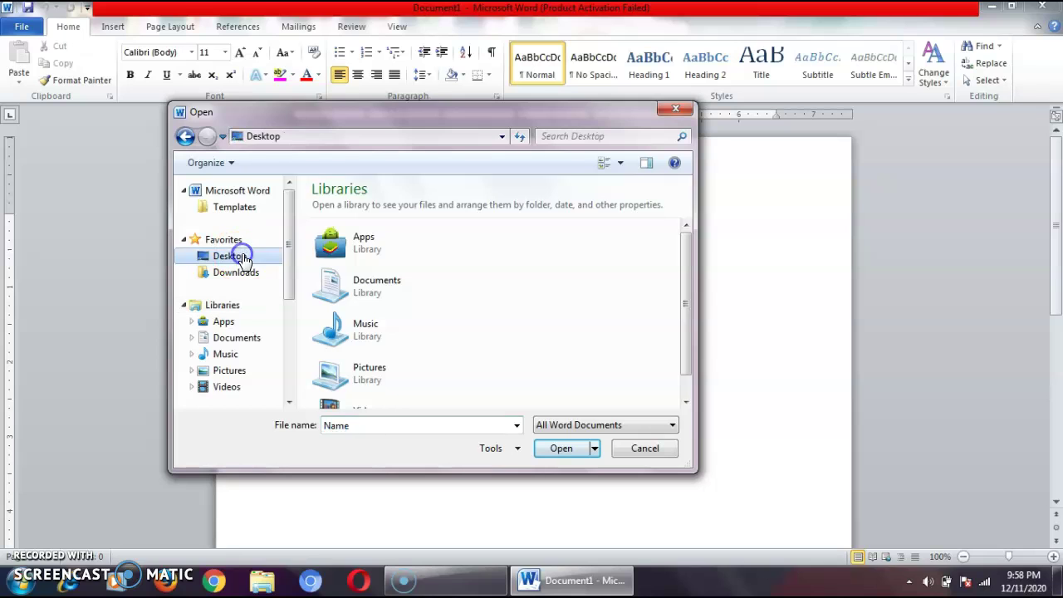
pyautogui.click(565, 449)
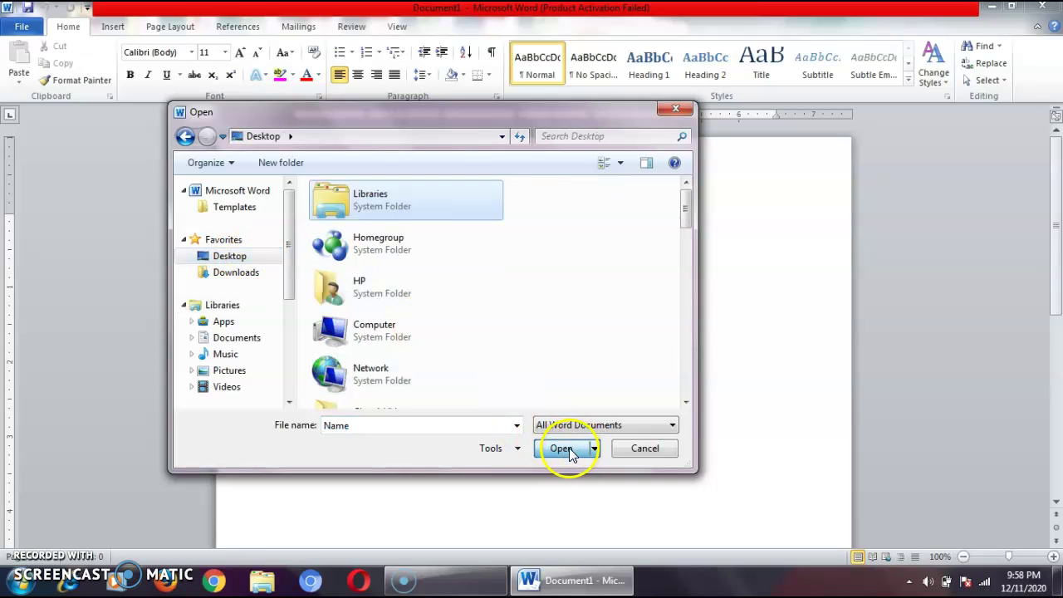
pyautogui.click(686, 402)
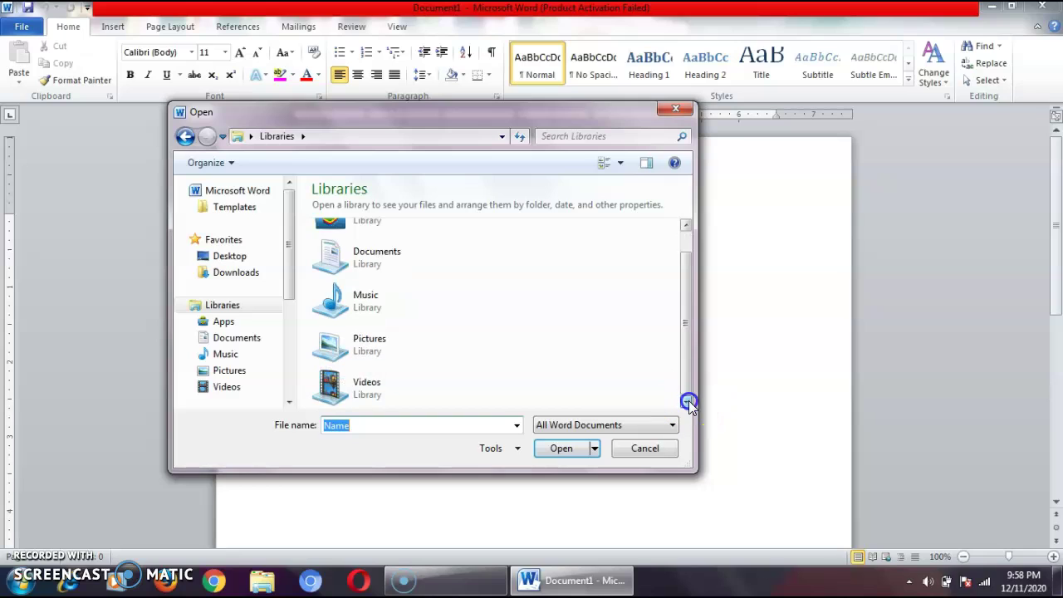
pyautogui.click(686, 227)
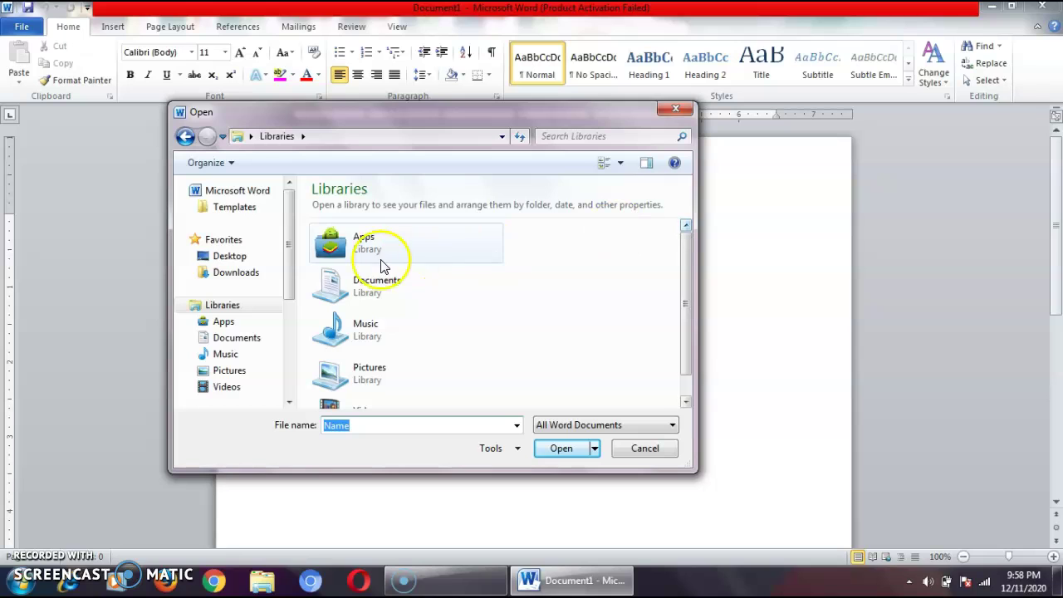
pyautogui.click(247, 262)
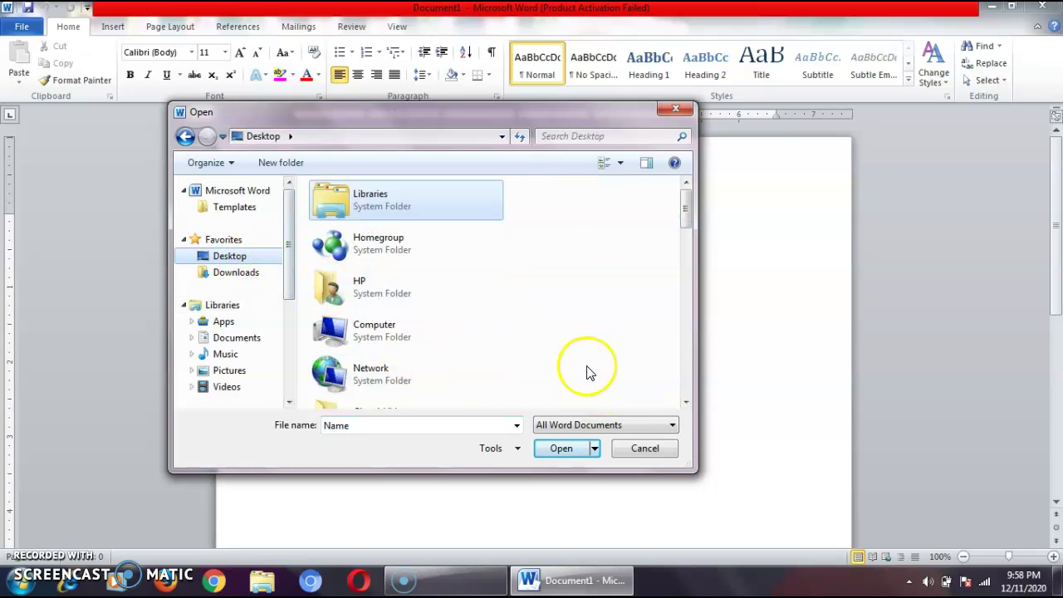
# - Scroll down the Desktop file list, select the Name Word document and open it
pyautogui.click(685, 402)
pyautogui.moveTo(686, 402); pyautogui.dragTo(685, 402)
pyautogui.click(685, 402)
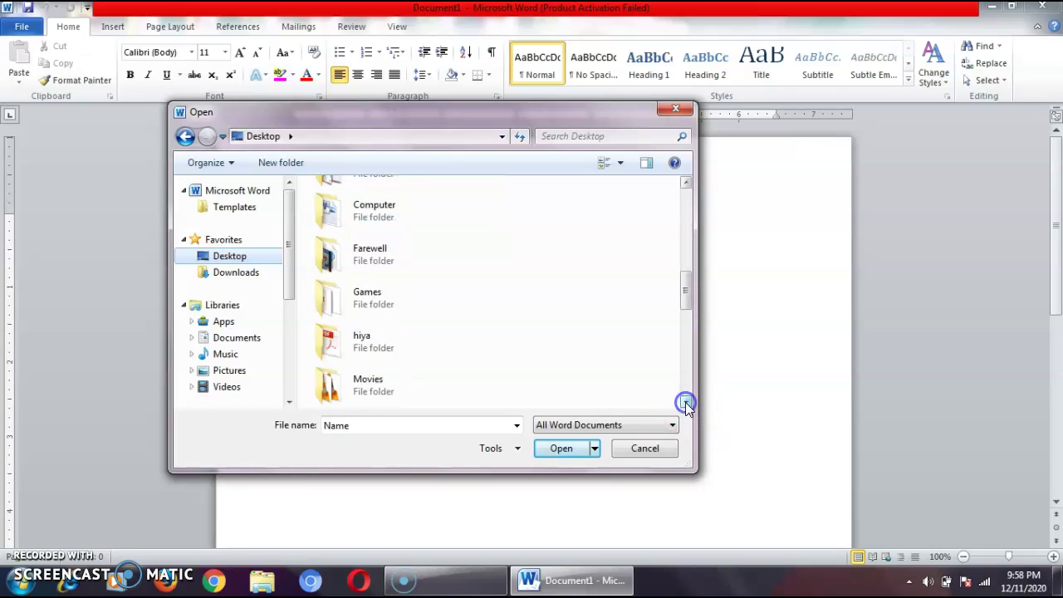
pyautogui.click(685, 402)
pyautogui.click(685, 402)
pyautogui.click(685, 402)
pyautogui.click(685, 402)
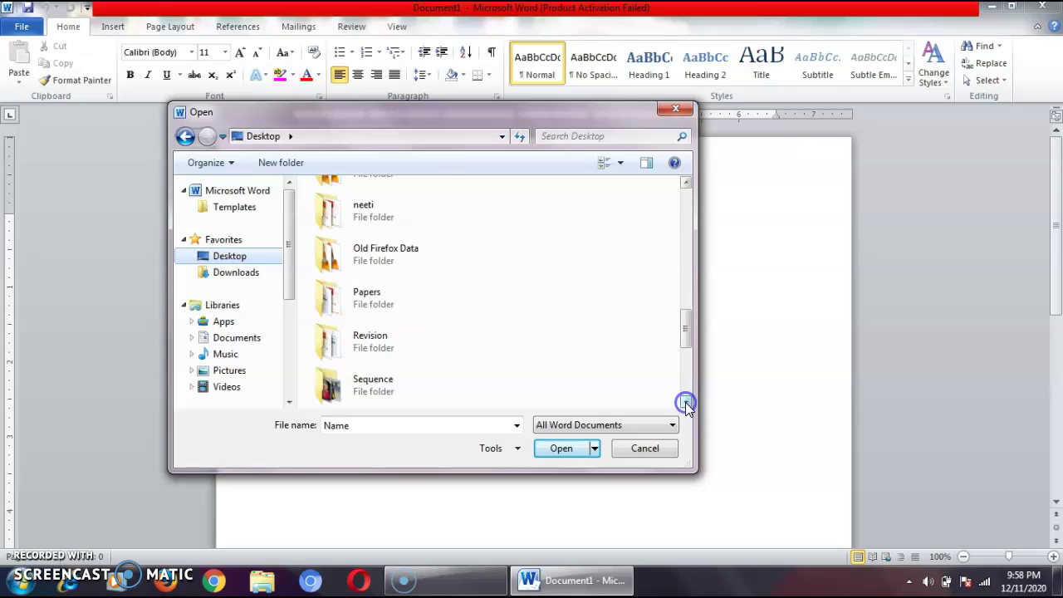
pyautogui.click(685, 403)
pyautogui.click(685, 402)
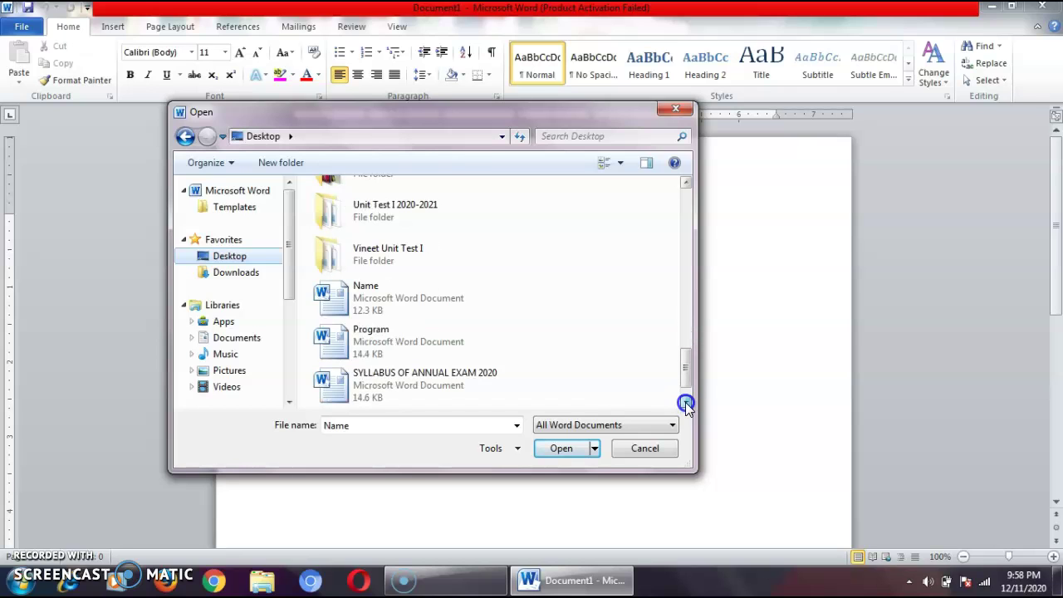
pyautogui.click(381, 308)
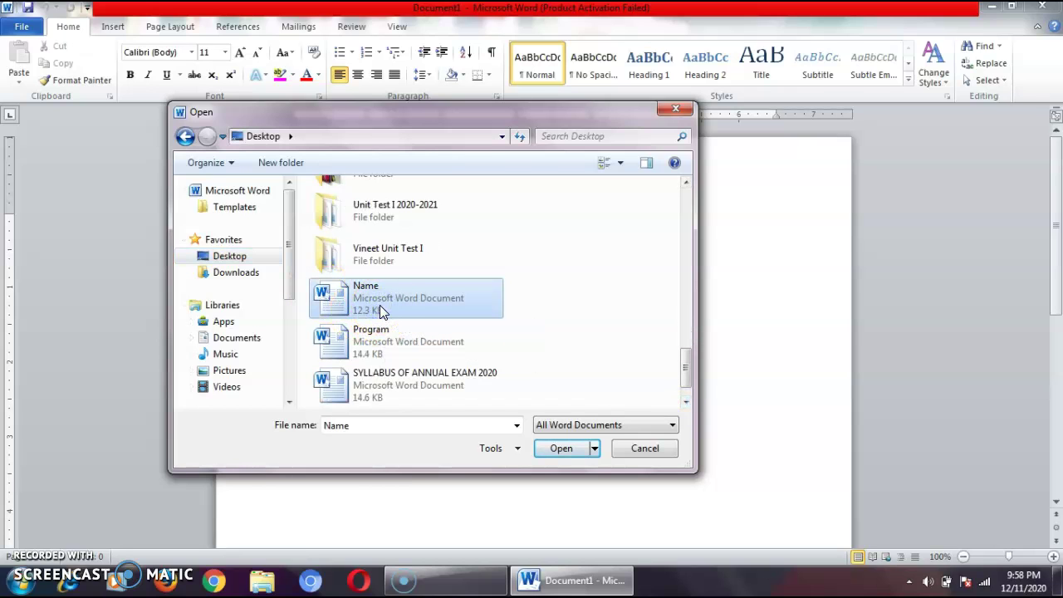
pyautogui.click(545, 449)
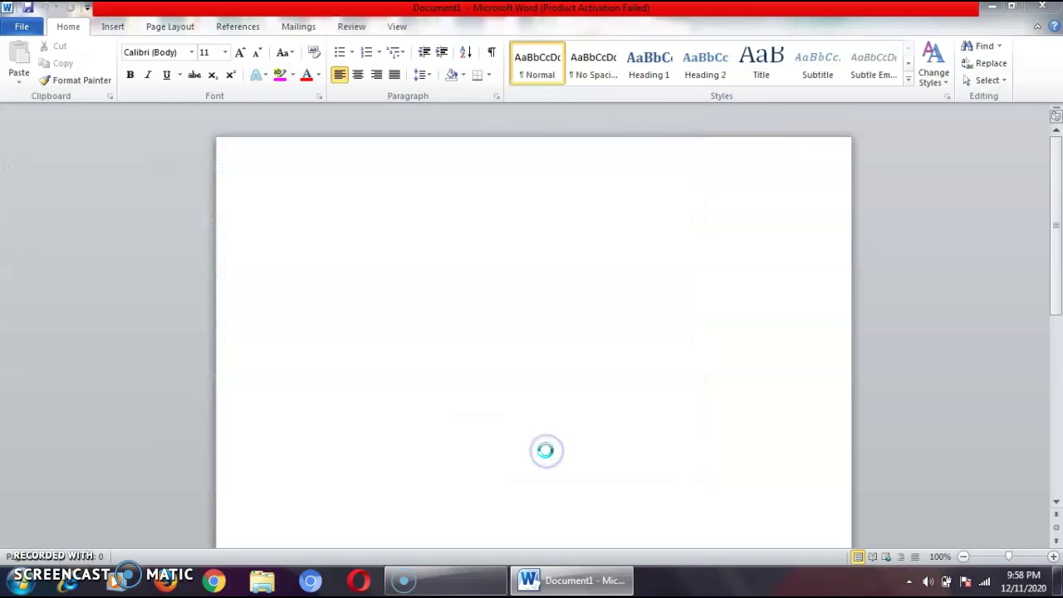
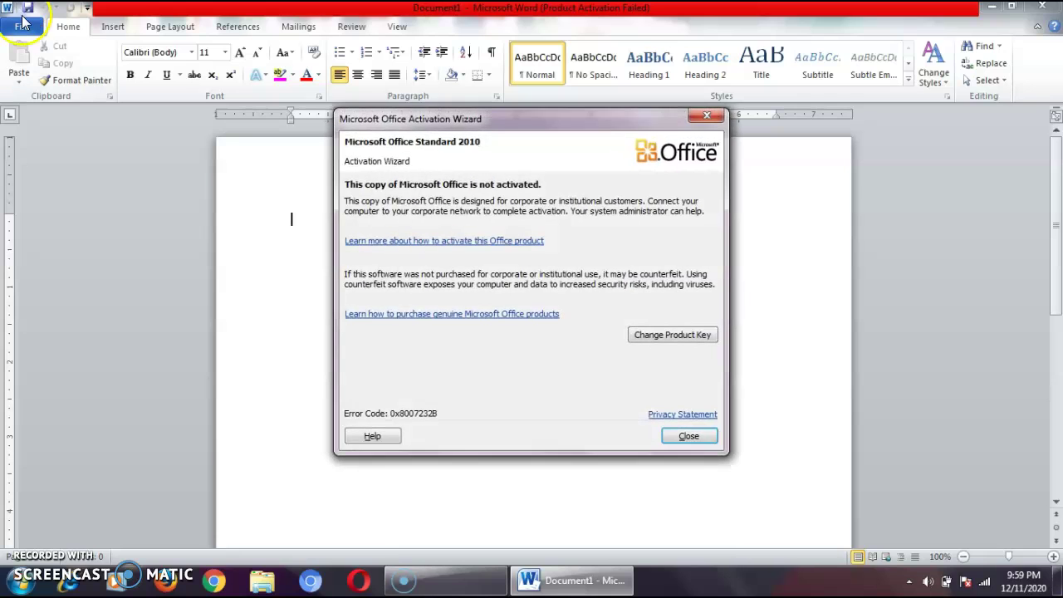
# - Close the Office activation warning and bring up the Open dialog via File > Open
pyautogui.click(681, 436)
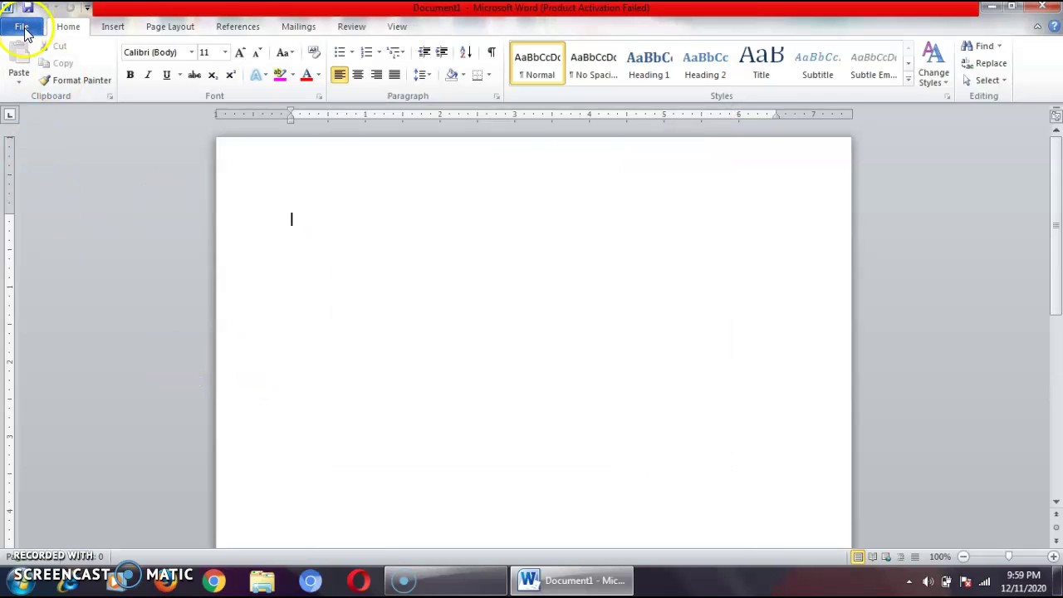
pyautogui.click(22, 26)
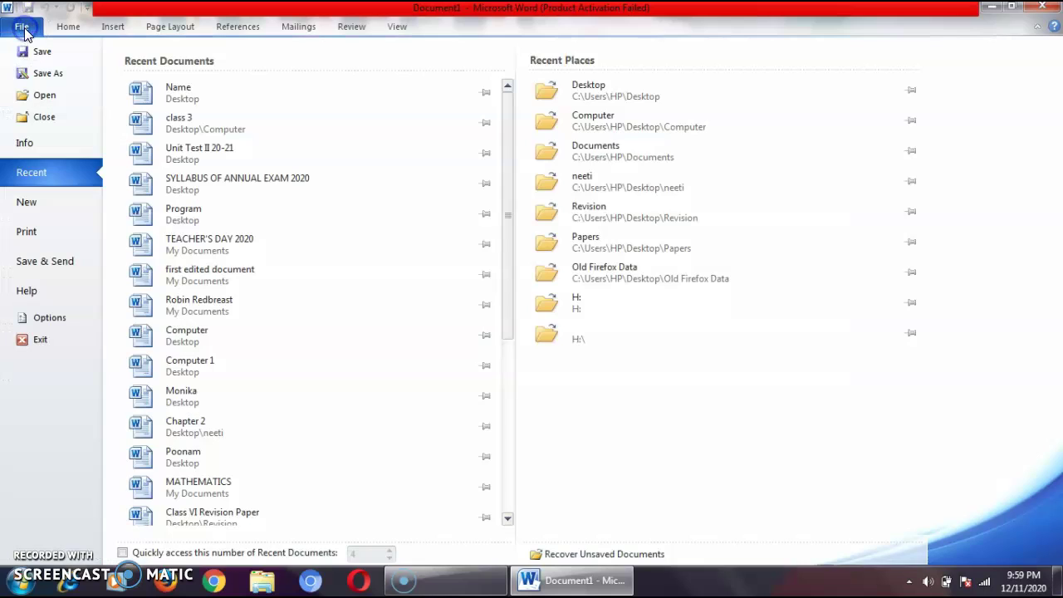
pyautogui.click(45, 97)
# - Browse to the Desktop folder and open the Word document 'Name'
pyautogui.click(191, 116)
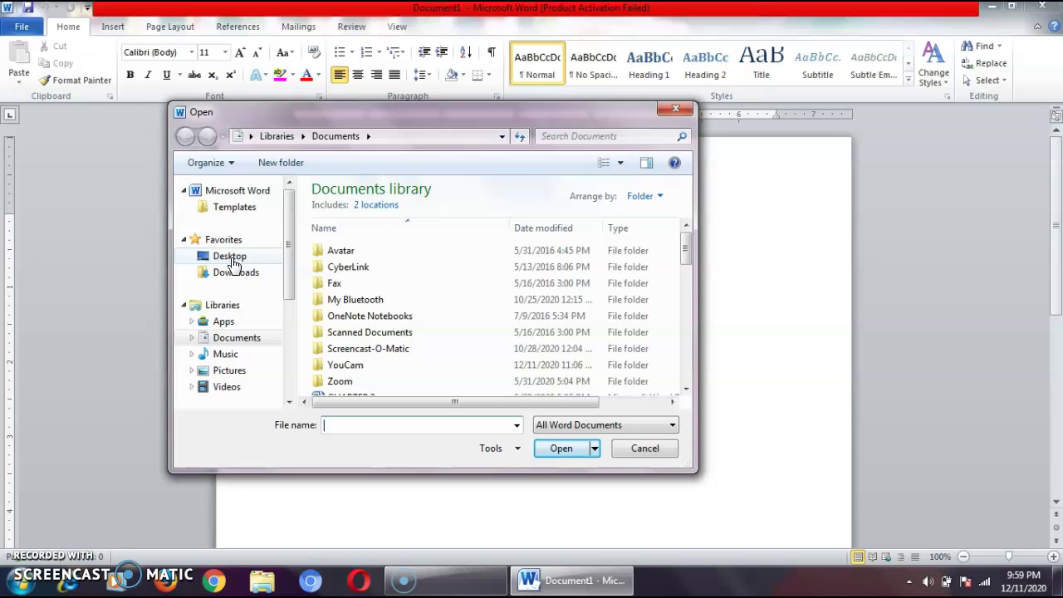
pyautogui.click(232, 263)
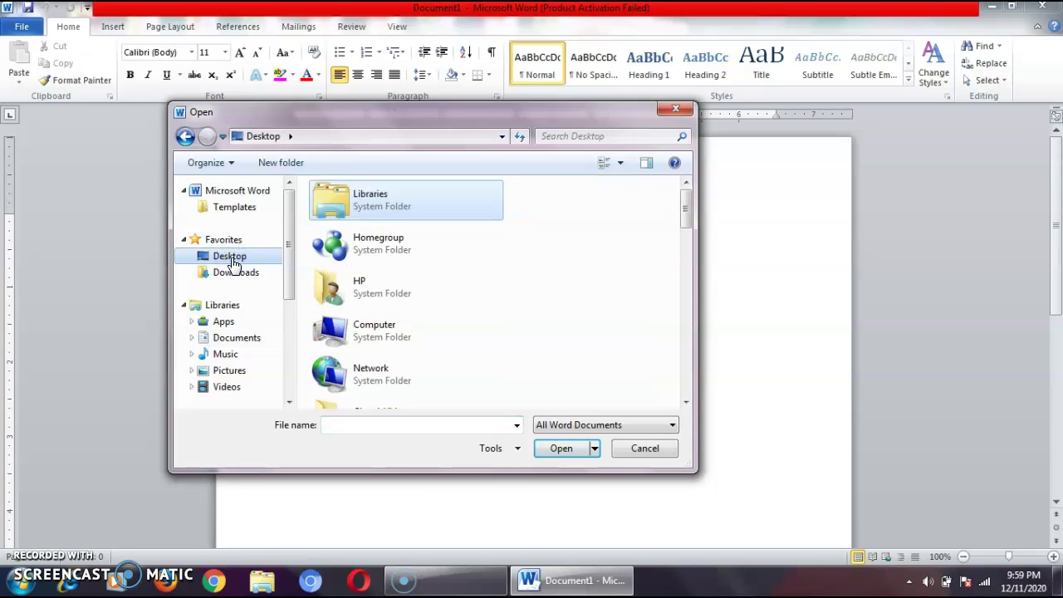
pyautogui.moveTo(687, 404); pyautogui.dragTo(685, 402)
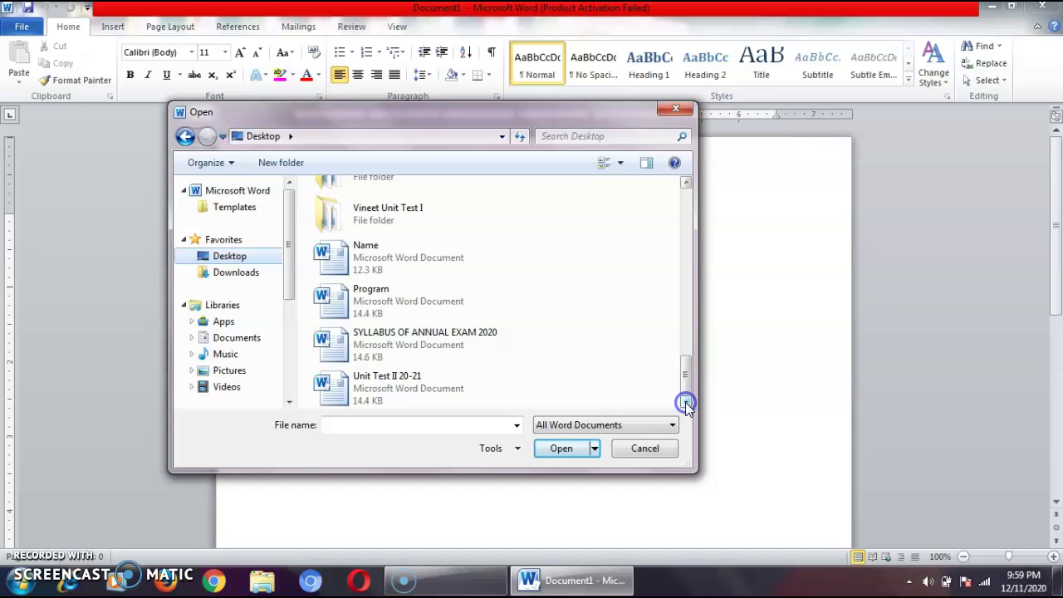
pyautogui.click(407, 266)
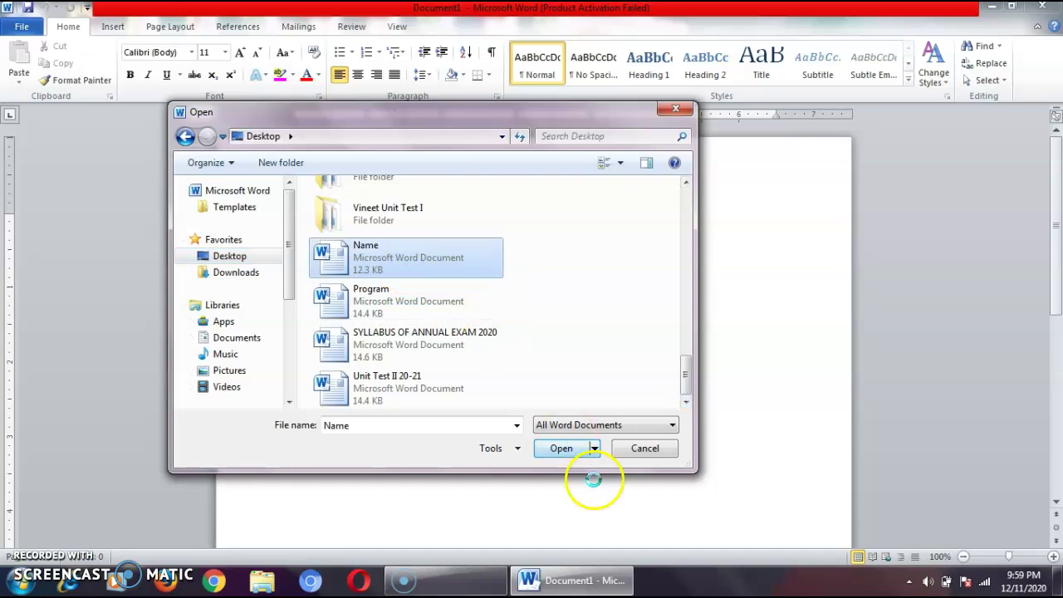
pyautogui.click(561, 449)
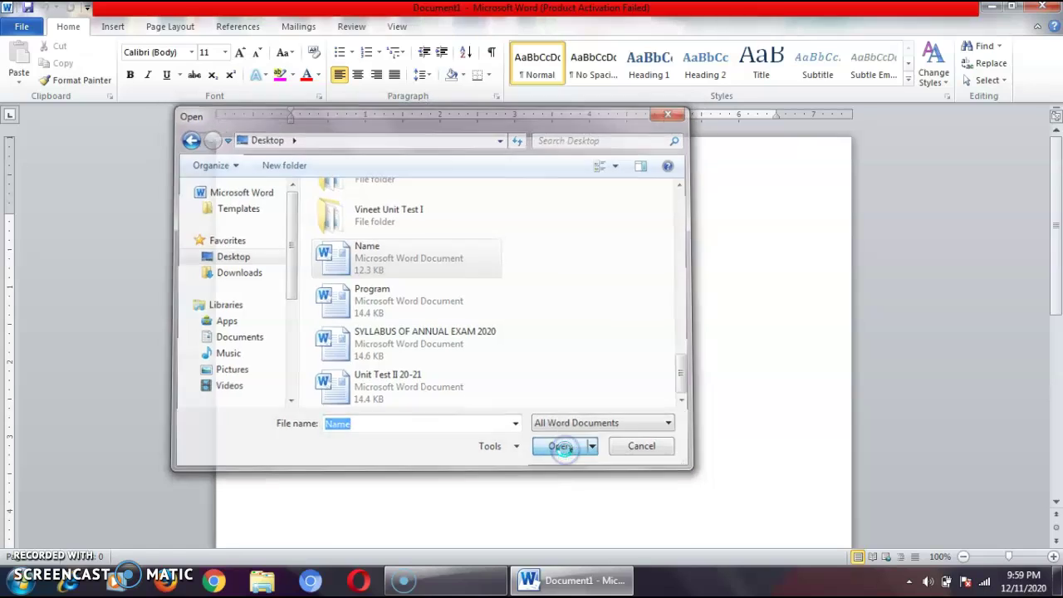